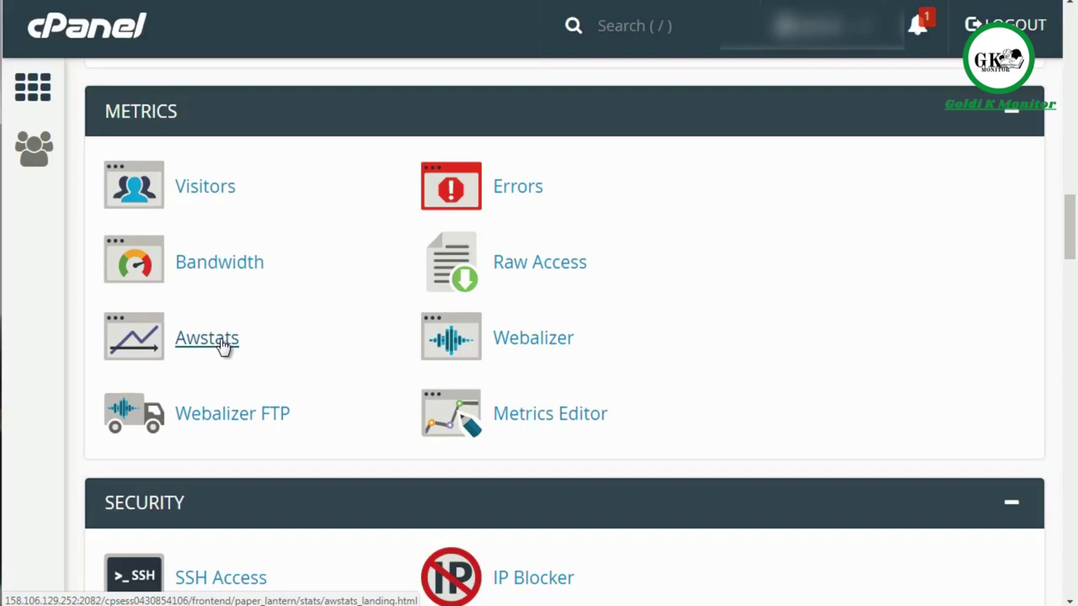
Open the Awstats report and examine its monthly history, days of month, days of week and hours statistics
left_click(206, 338)
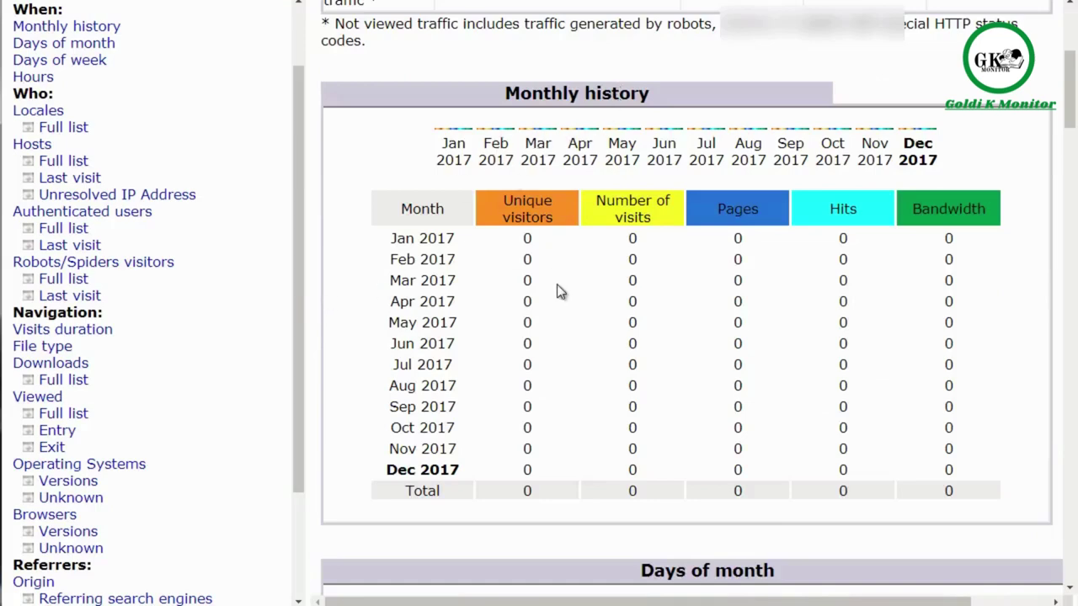
scroll(559, 290, "down", 6)
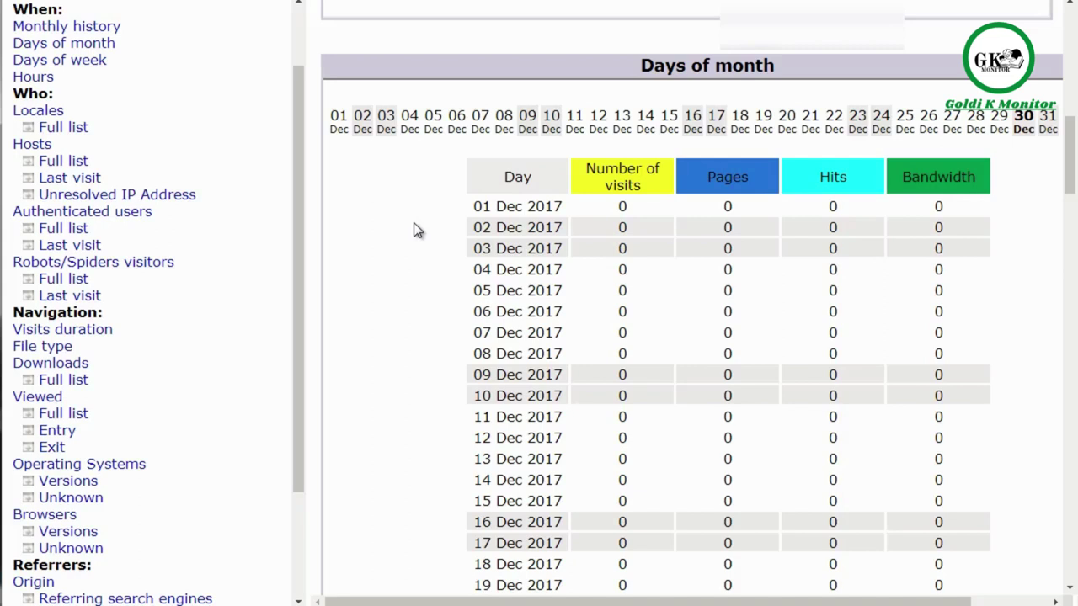
scroll(413, 222, "down", 1)
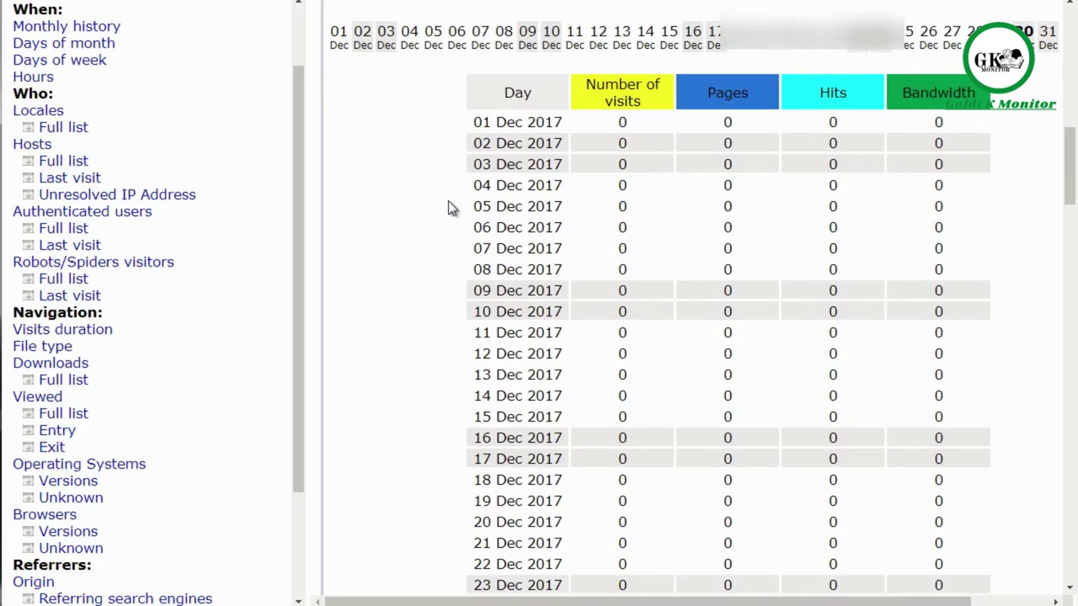
scroll(448, 200, "down", 5)
scroll(448, 203, "down", 5)
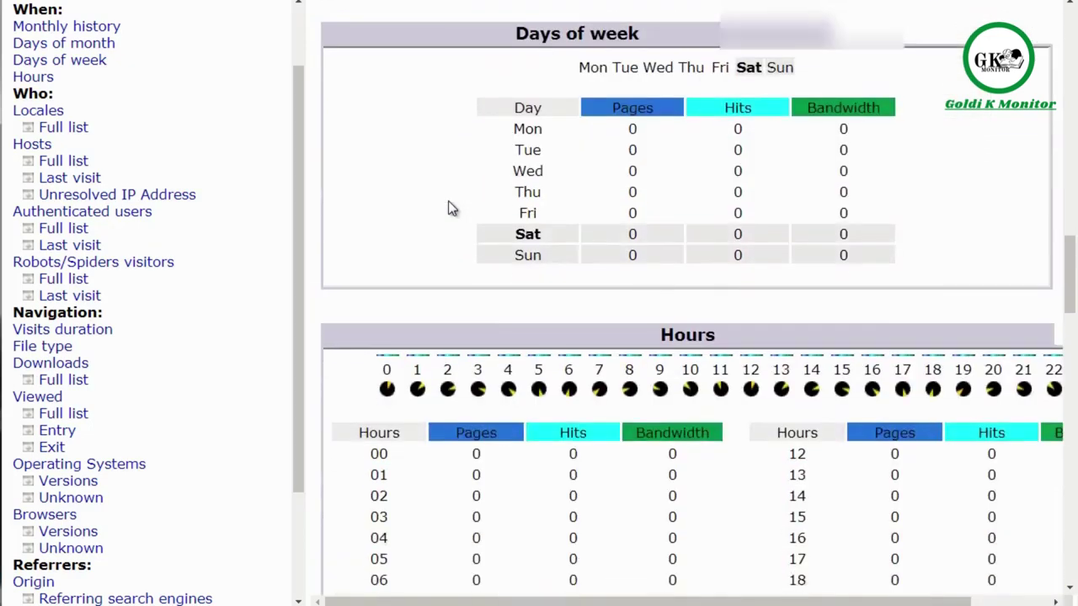
scroll(448, 209, "down", 3)
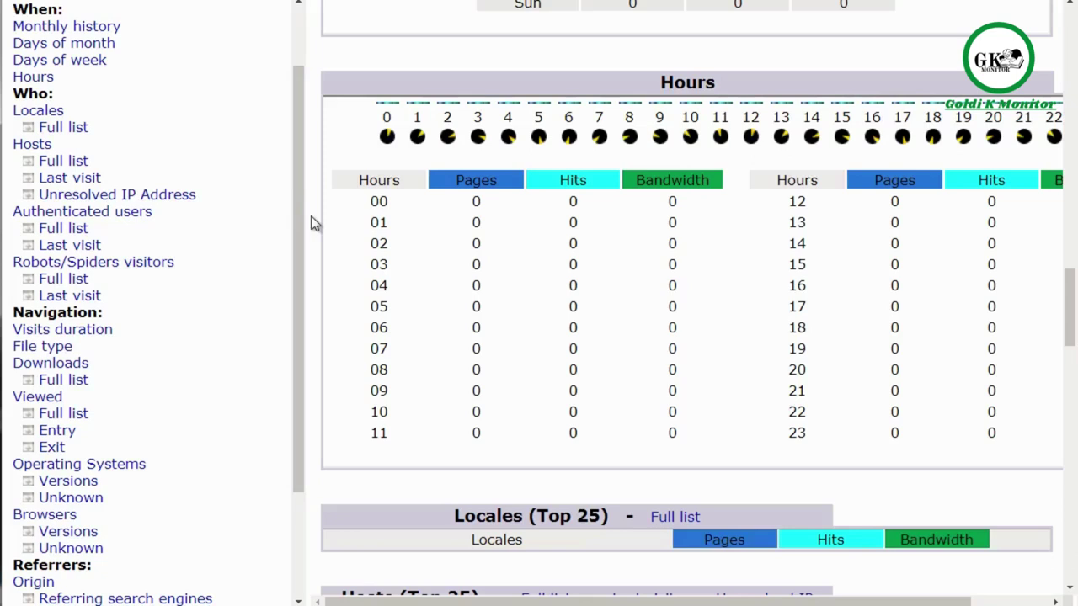
scroll(313, 223, "down", 1)
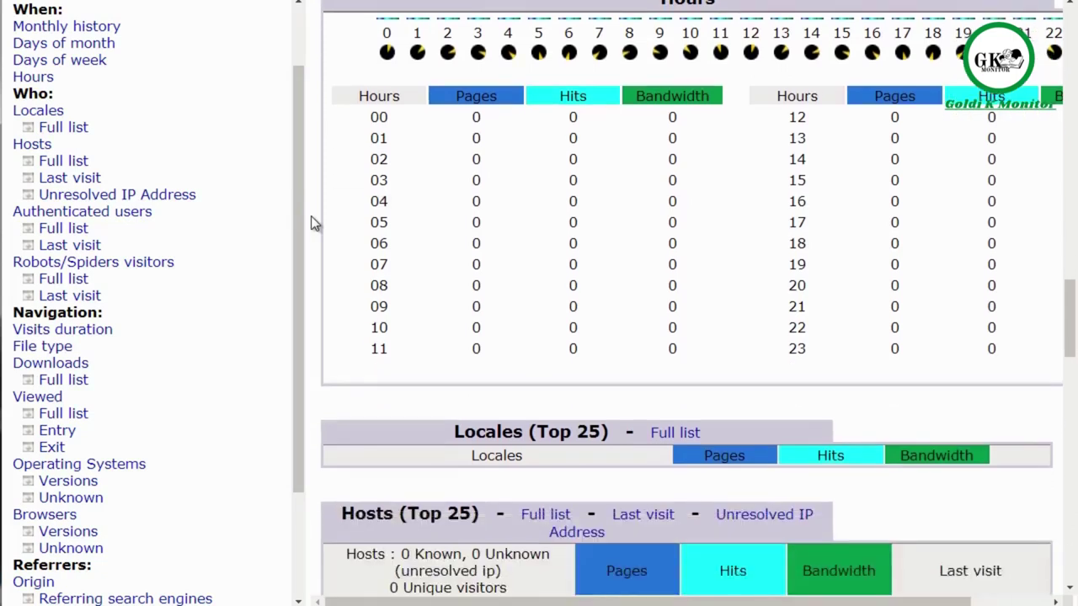
scroll(313, 223, "up", 1)
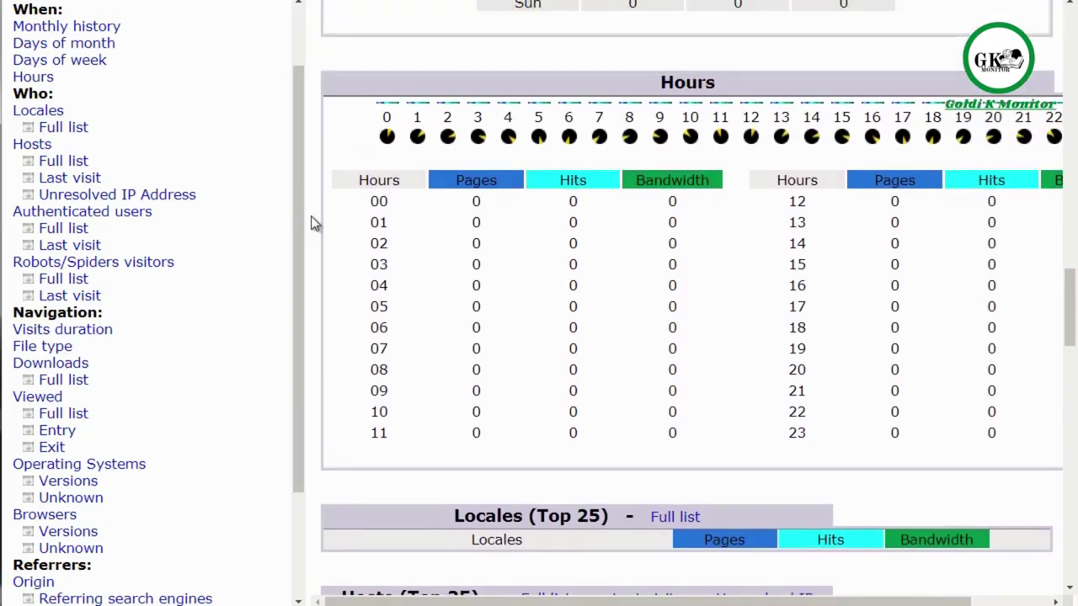
scroll(313, 223, "down", 4)
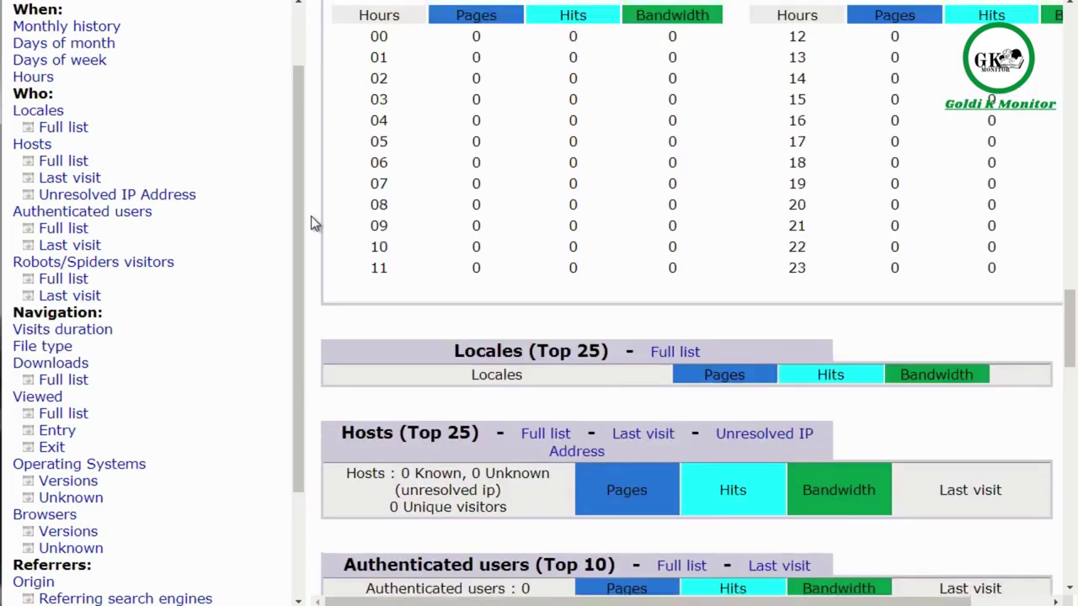
Examine the Awstats sections for locales, hosts, authenticated users, robots/spiders visitors and visits duration
scroll(313, 223, "down", 1)
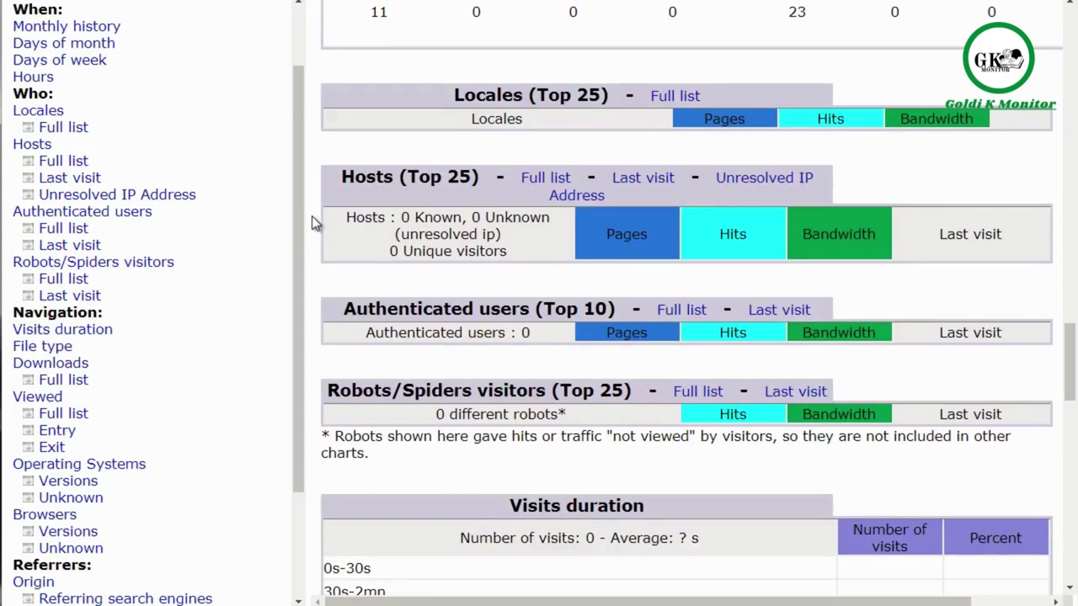
scroll(318, 207, "down", 1)
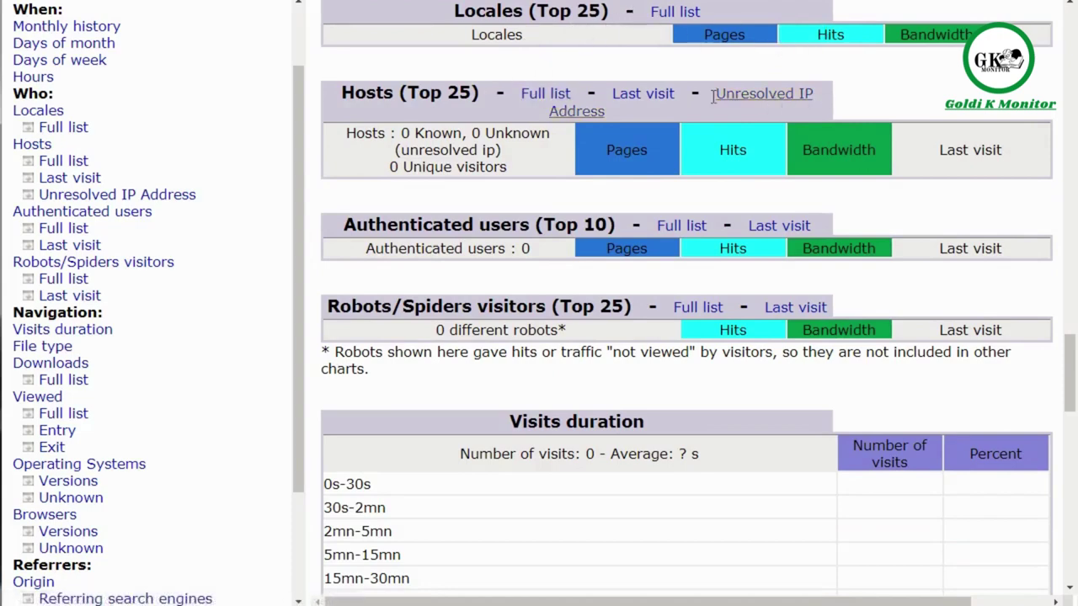
scroll(348, 211, "up", 1)
scroll(349, 201, "down", 1)
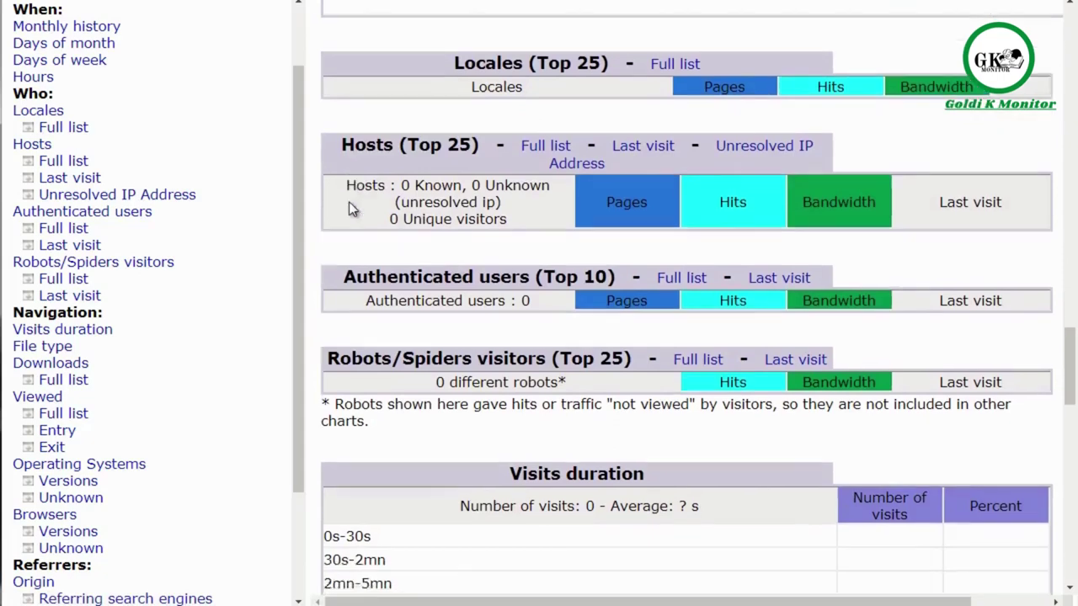
scroll(348, 201, "down", 3)
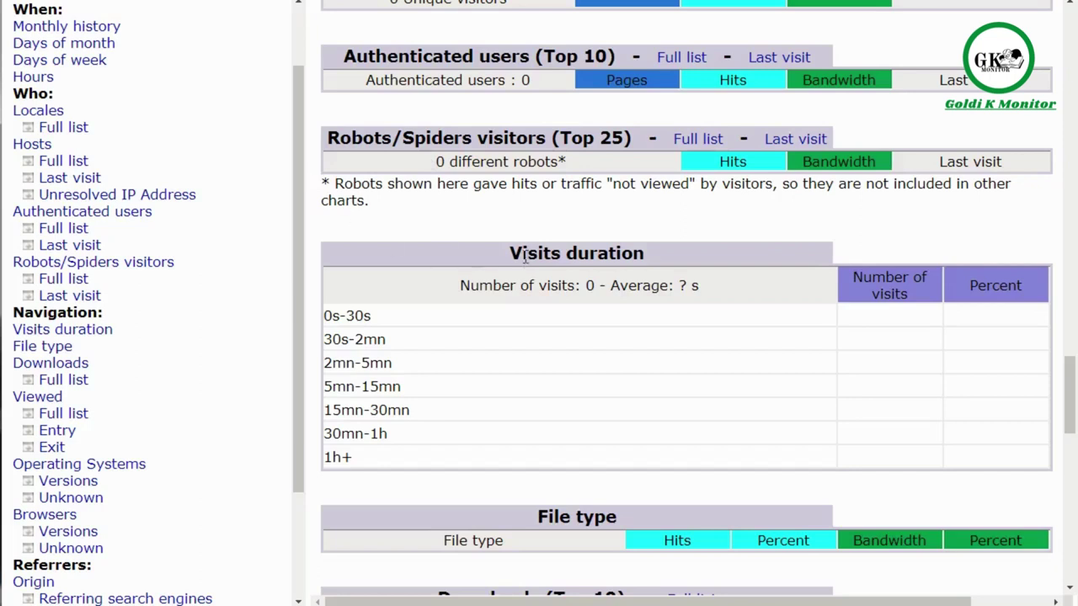
scroll(447, 266, "down", 2)
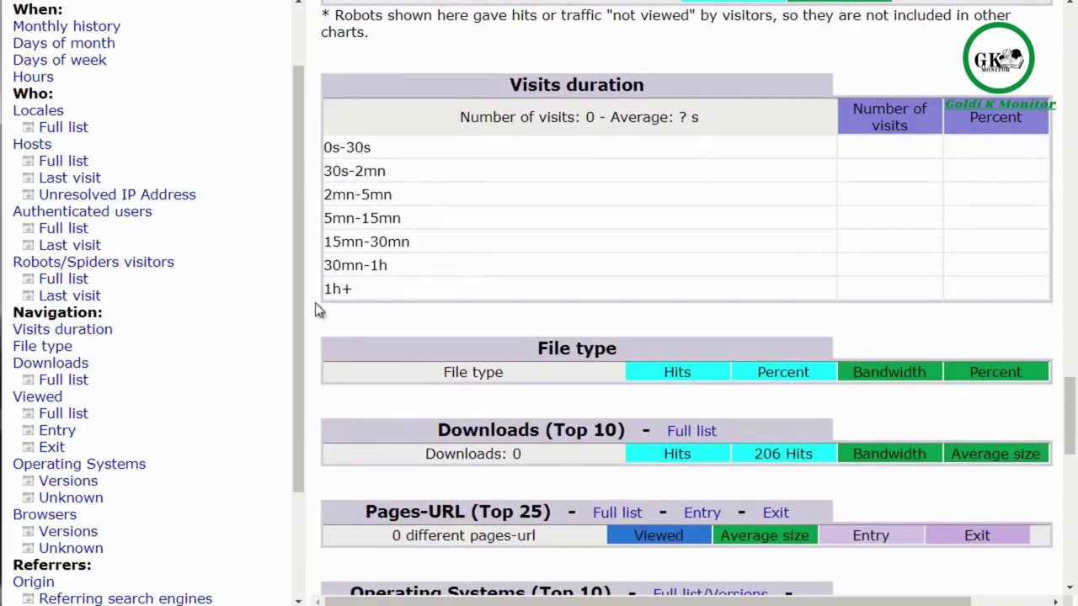
Examine the Awstats sections for file type, downloads, Pages-URL, operating systems and browsers
scroll(312, 314, "down", 1)
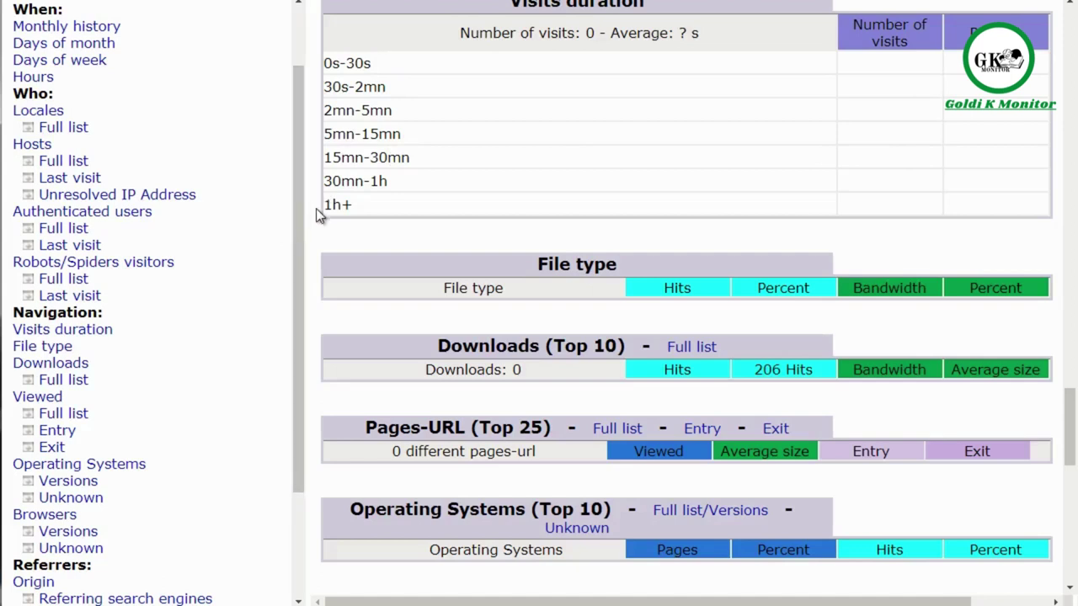
scroll(313, 223, "down", 1)
scroll(310, 217, "down", 3)
scroll(311, 216, "up", 1)
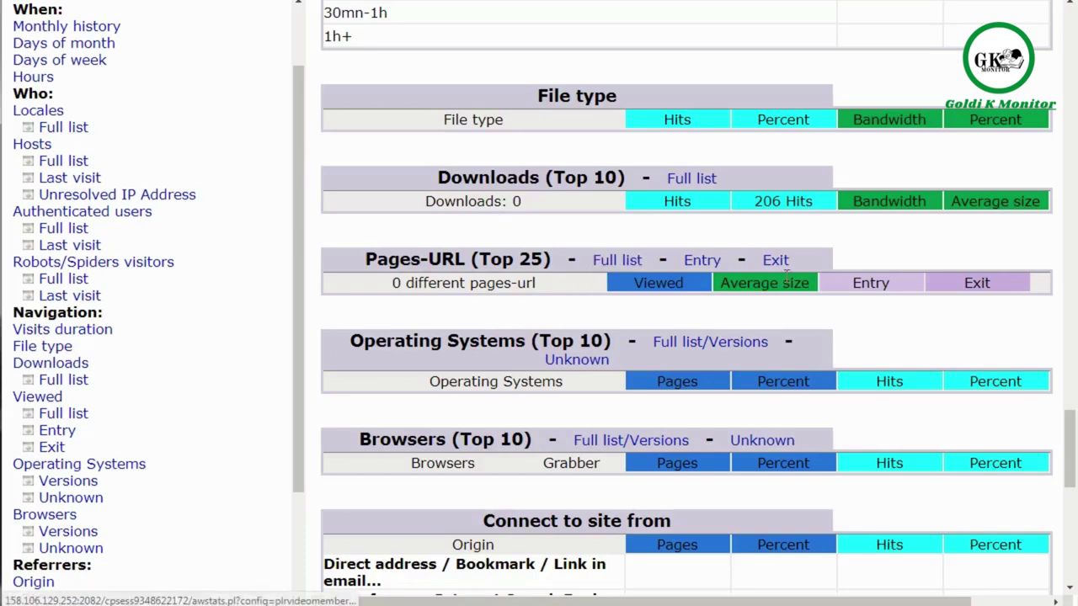
scroll(427, 272, "up", 1)
scroll(426, 265, "down", 3)
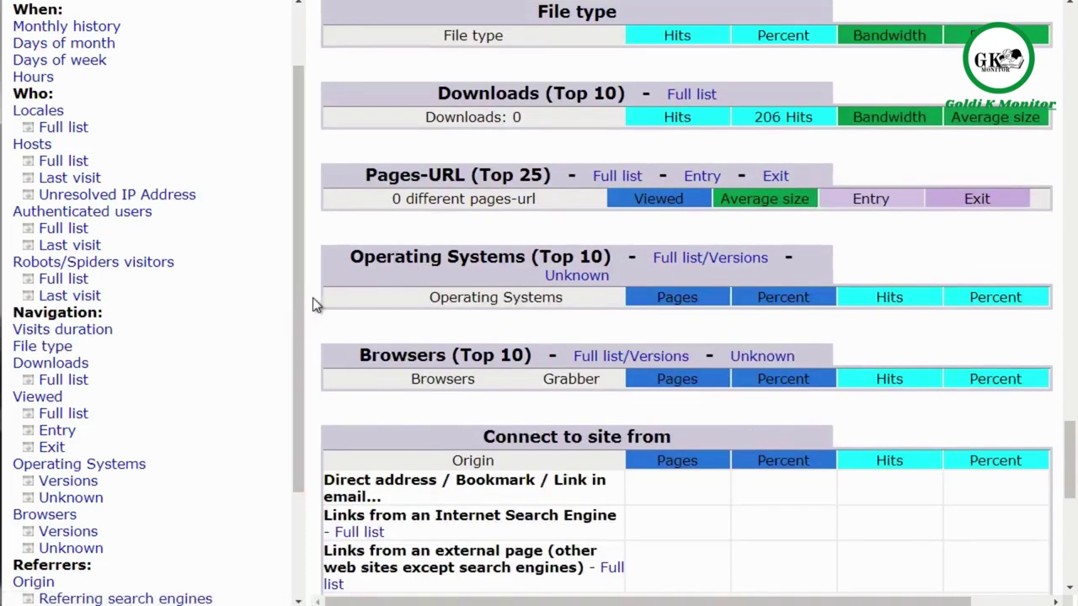
Review the Awstats site connection origins, search keyphrases and keywords, miscellaneous and HTTP status codes sections, and go back up the report
scroll(330, 302, "down", 3)
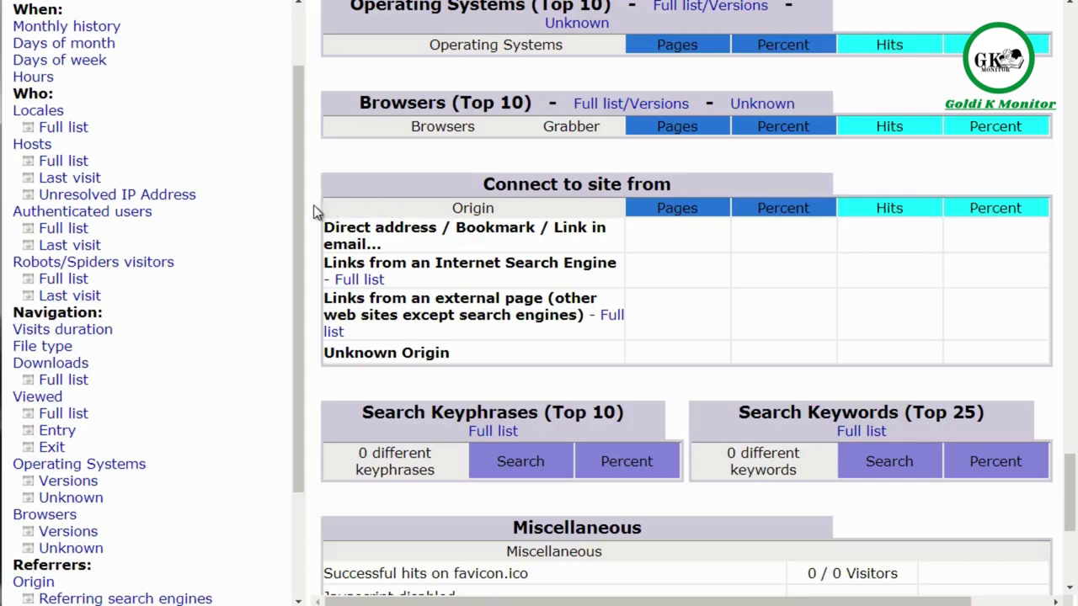
scroll(313, 205, "down", 3)
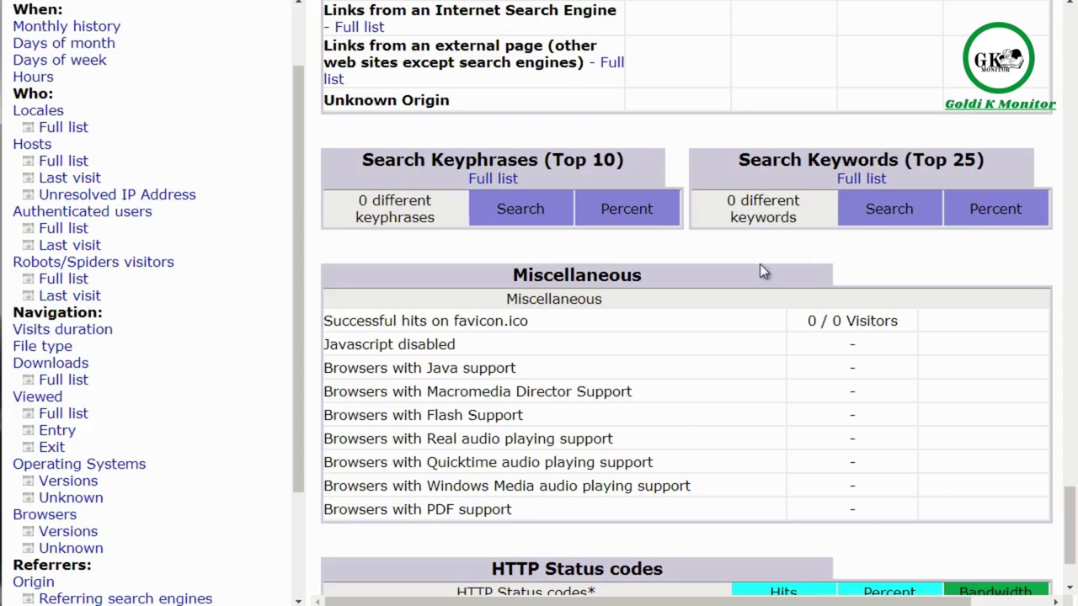
scroll(569, 353, "down", 1)
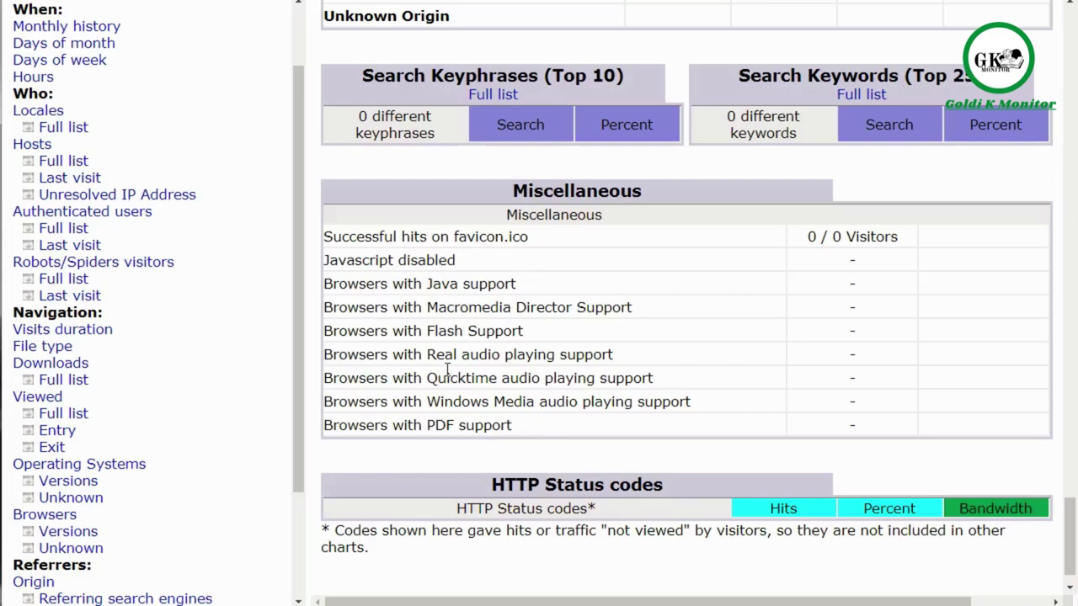
scroll(447, 371, "down", 1)
scroll(447, 378, "up", 6)
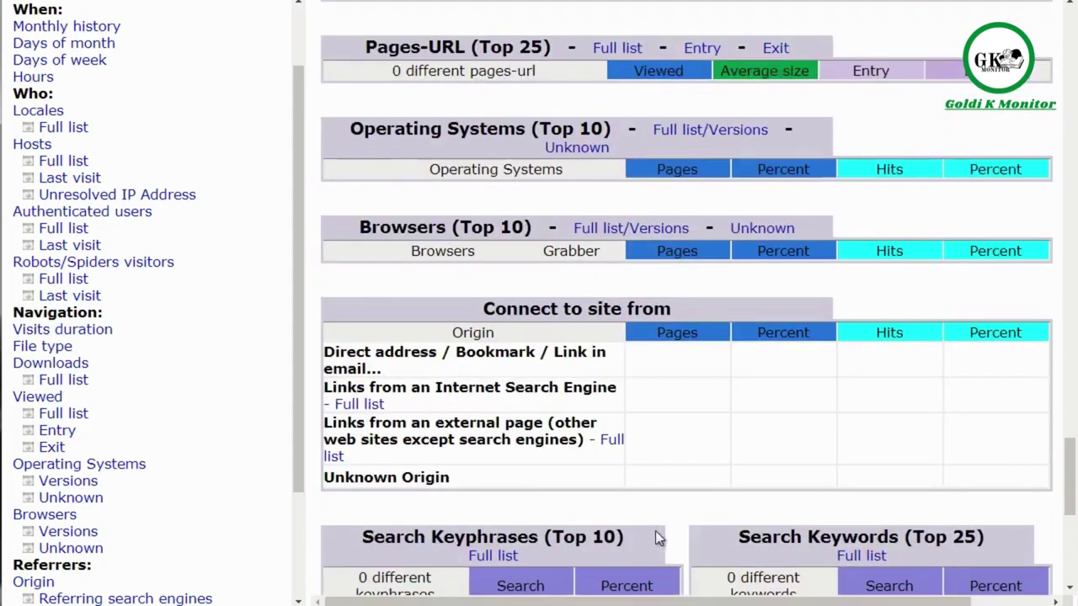
scroll(581, 518, "up", 10)
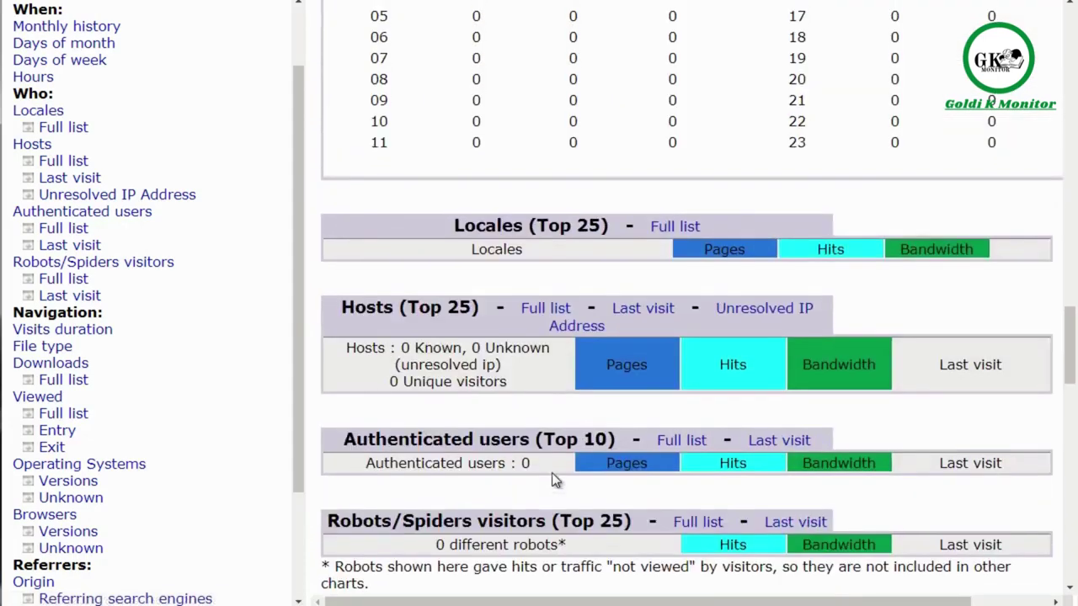
scroll(552, 473, "up", 5)
scroll(553, 481, "down", 2)
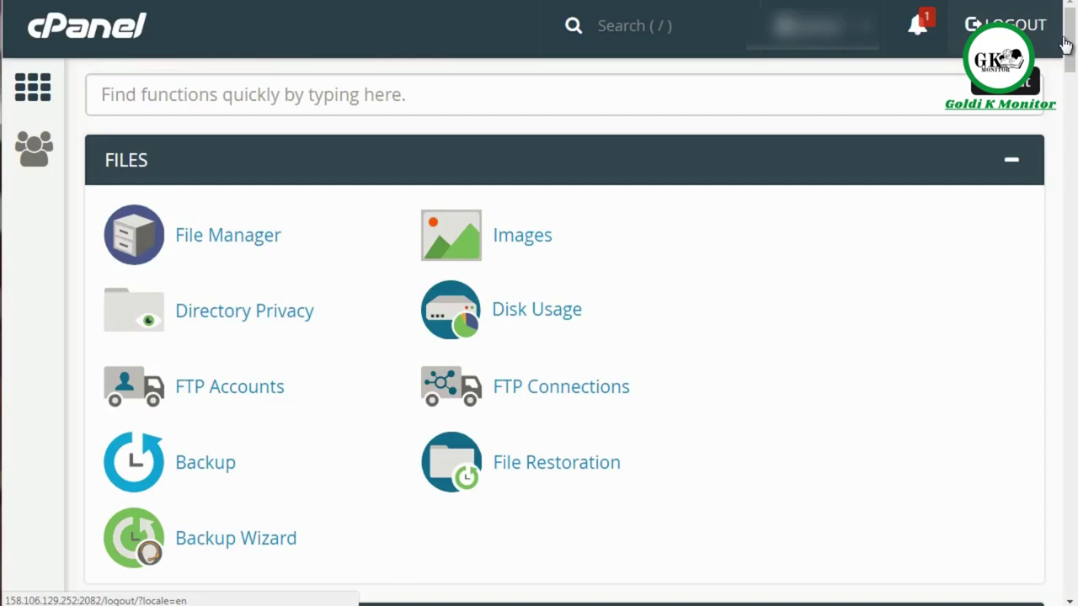
Open the Blogs category of the Softaculous Apps Installer and expand its list of scripts
left_click_drag(1067, 47, 1073, 423)
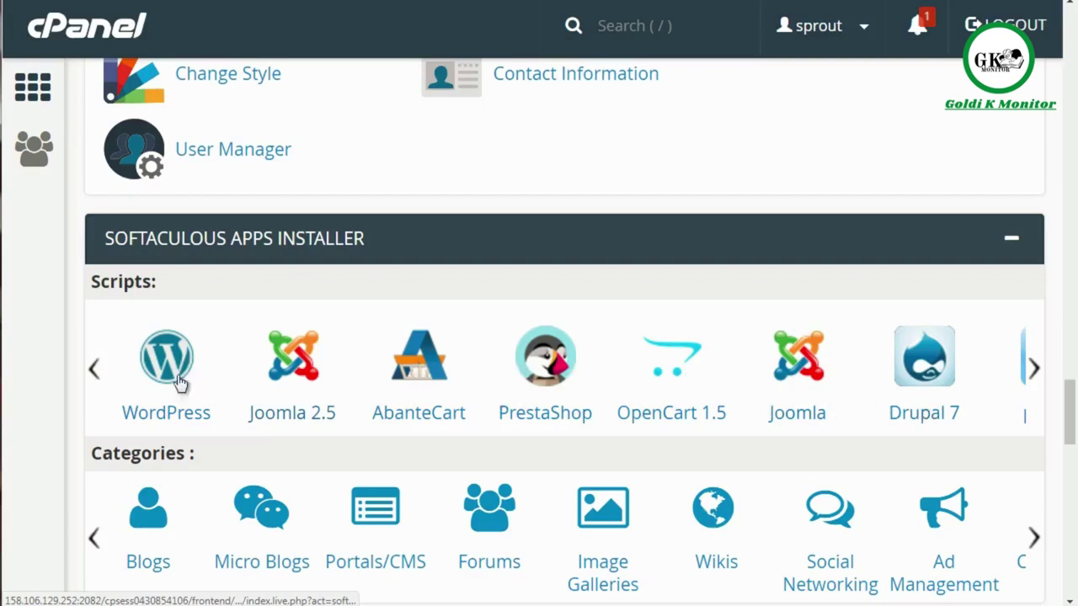
left_click(140, 527)
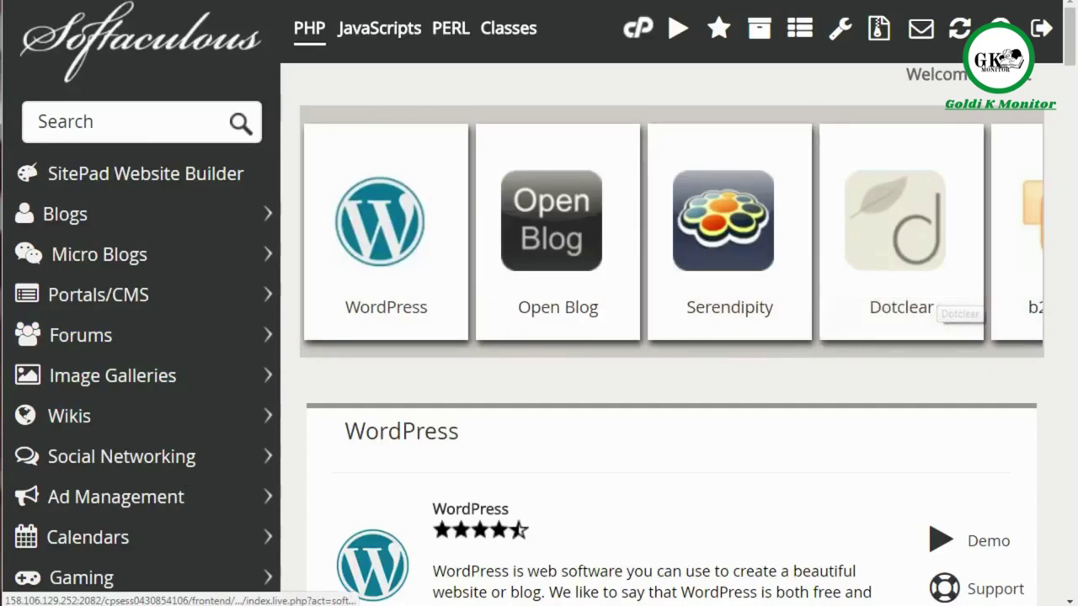
mouse_move(1072, 37)
left_mouse_down()
mouse_move(1066, 385)
mouse_move(1071, 41)
left_mouse_up()
left_click(119, 147)
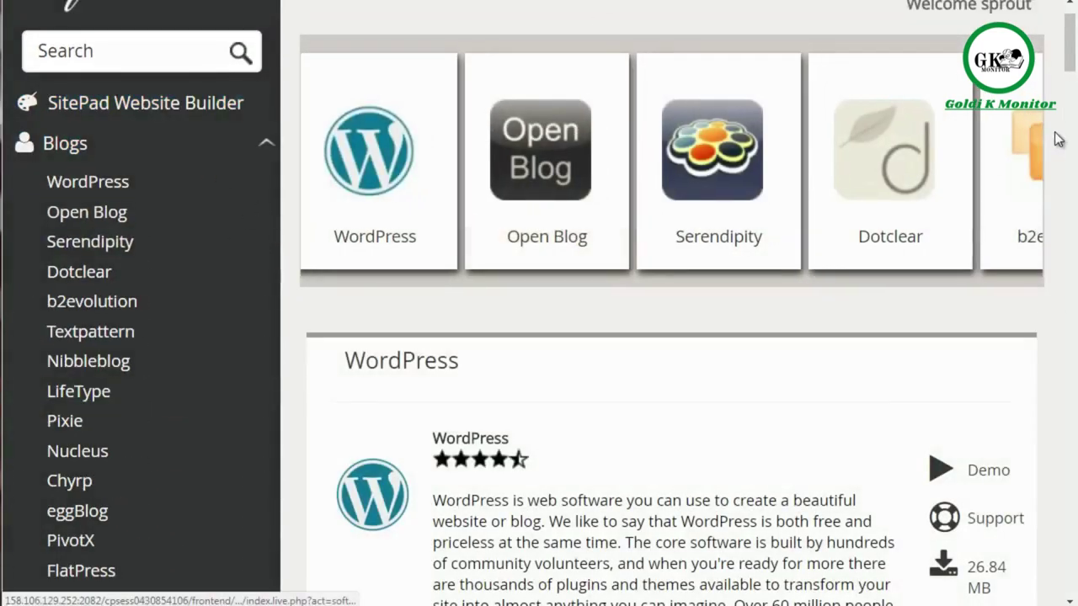
Expand the Portals/CMS and Forums categories and look through the scripts they offer
left_click_drag(1070, 50, 1074, 80)
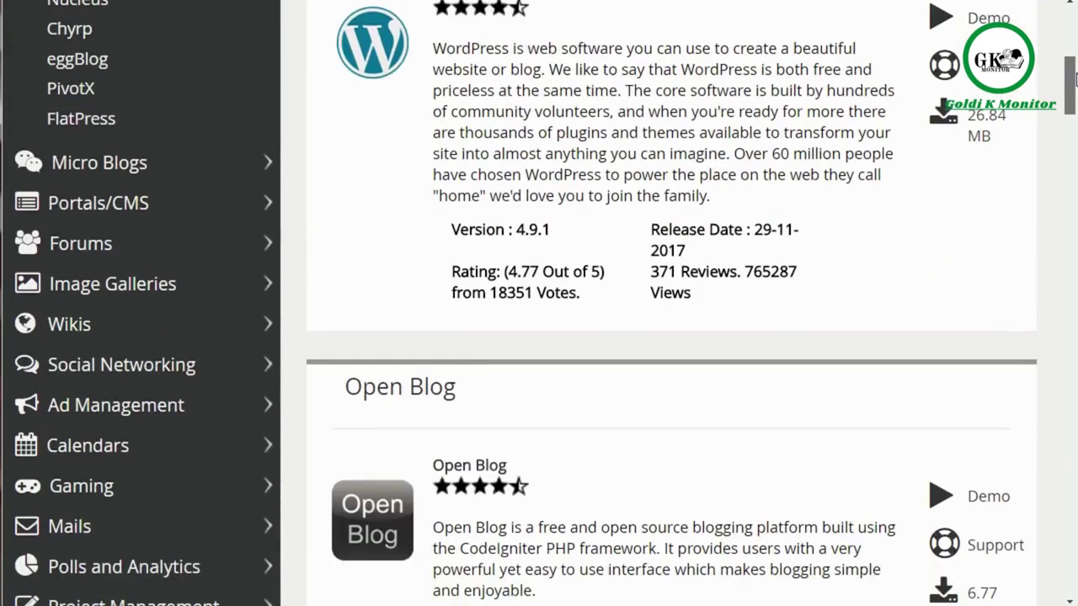
left_click(194, 208)
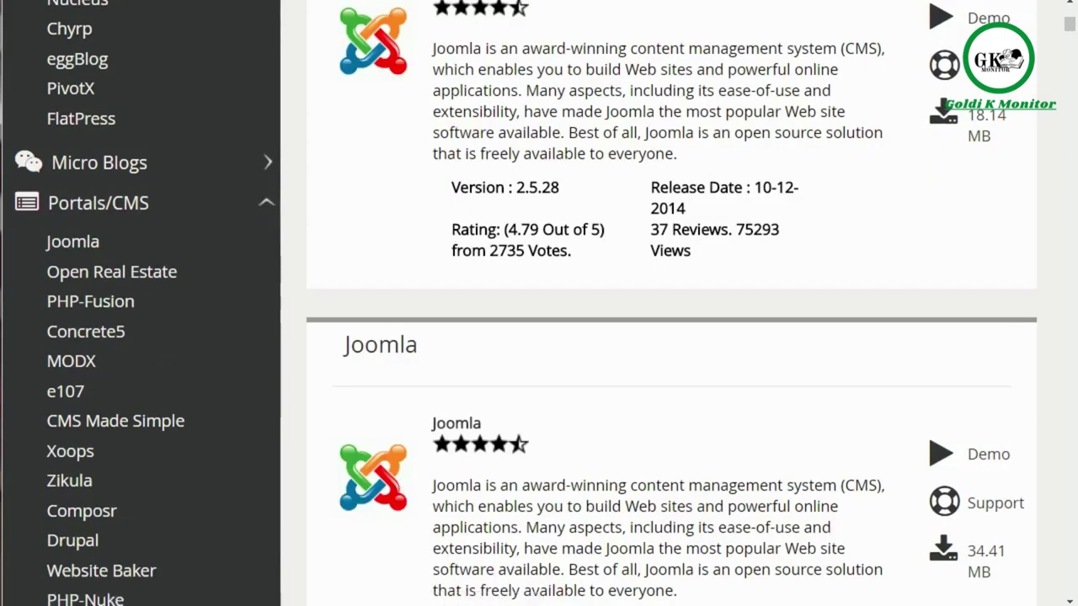
left_click_drag(1070, 28, 1074, 66)
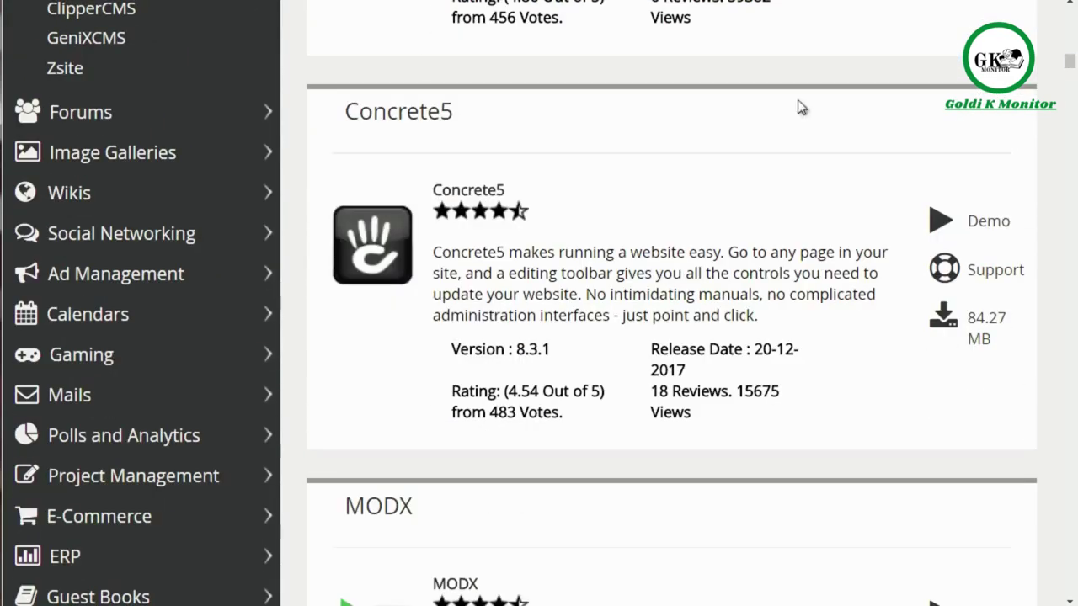
left_click(229, 119)
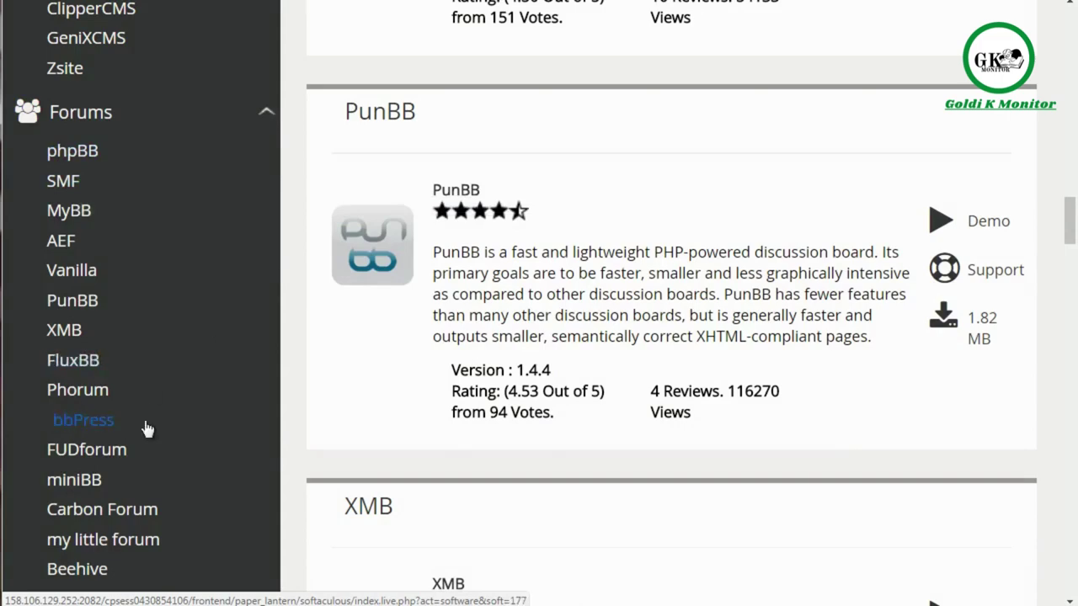
left_click_drag(1069, 217, 1074, 270)
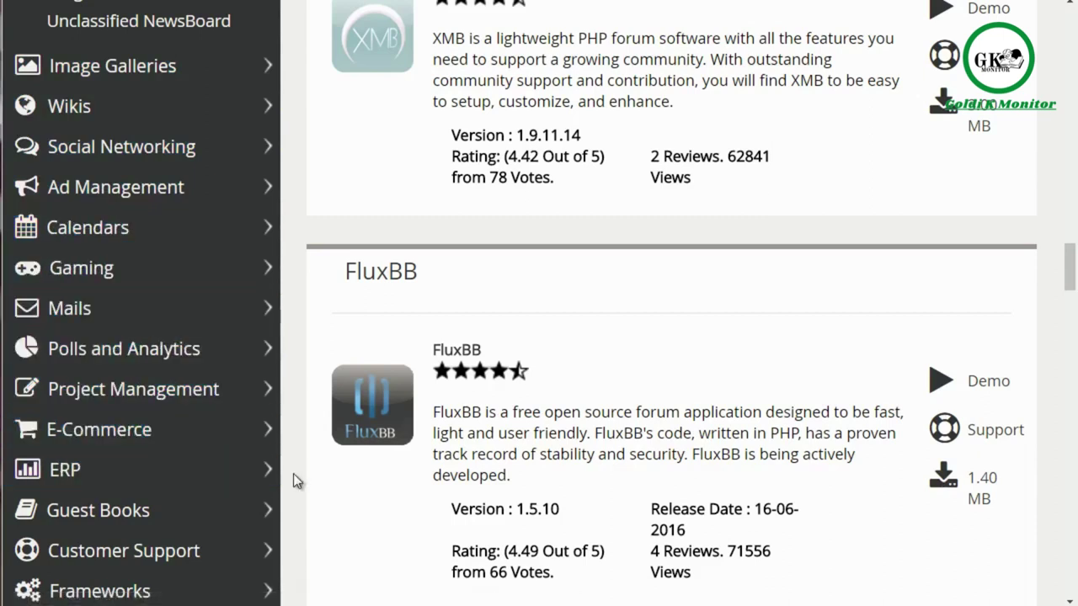
Open the WordPress script from the Blogs category and start its installation setup
left_click_drag(1069, 280, 1069, 8)
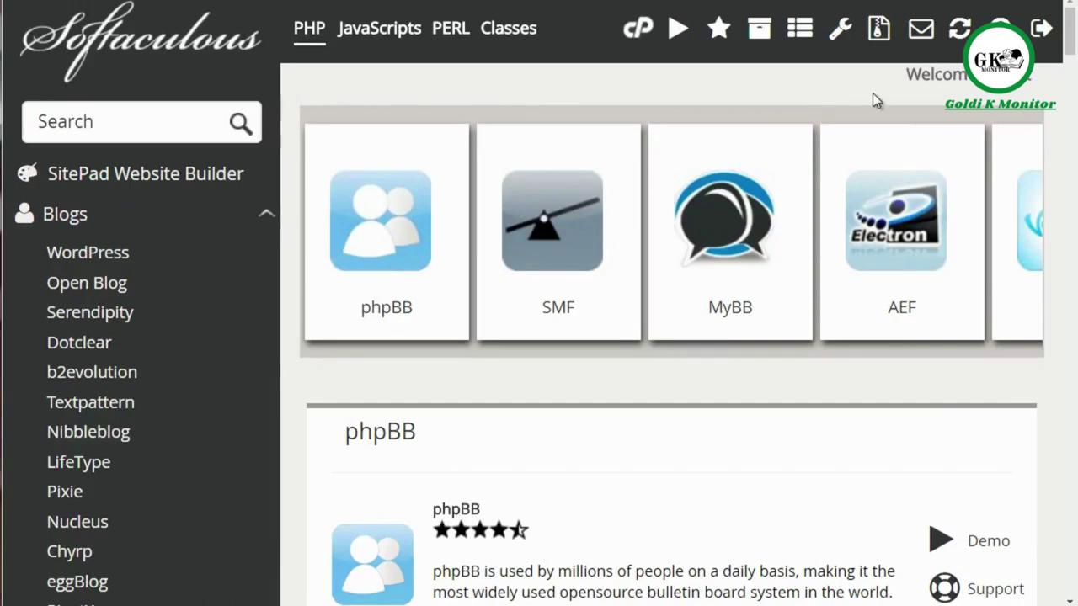
scroll(1072, 39, "down", 2)
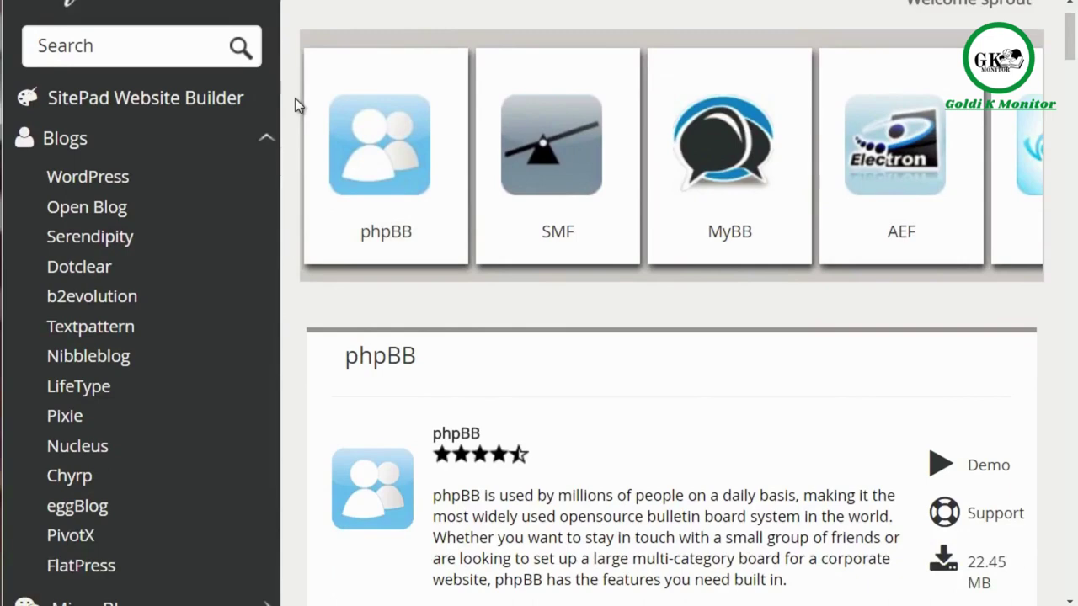
left_click(179, 179)
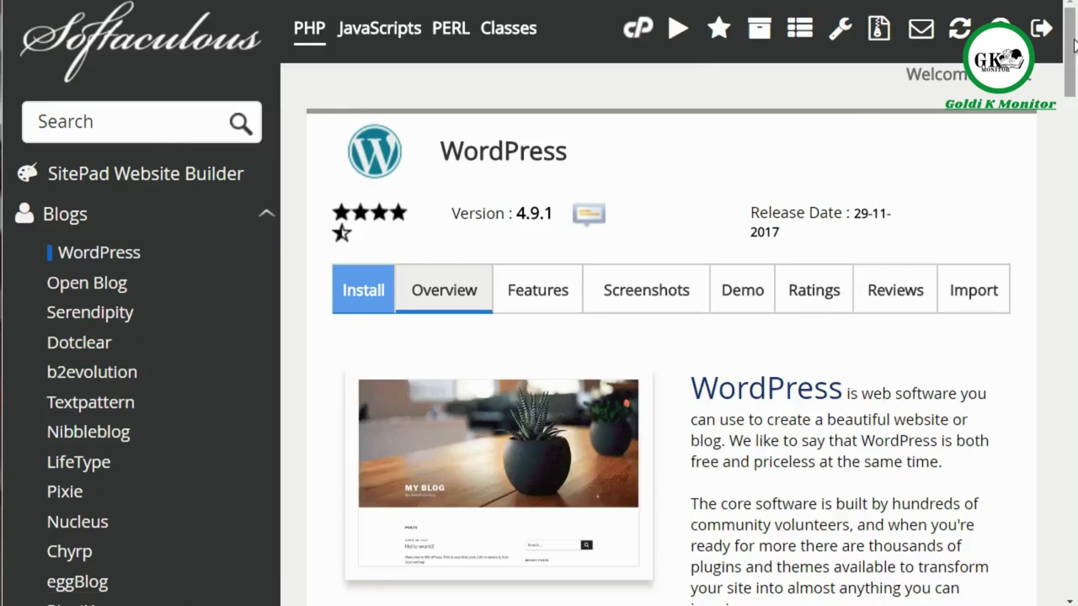
left_click_drag(1074, 44, 1073, 125)
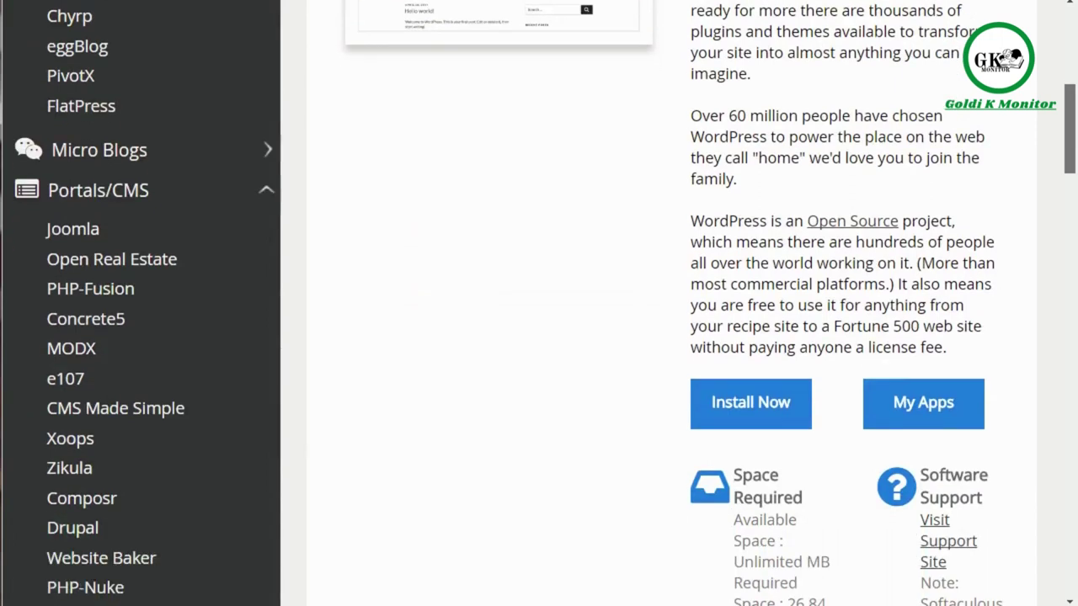
left_click(783, 400)
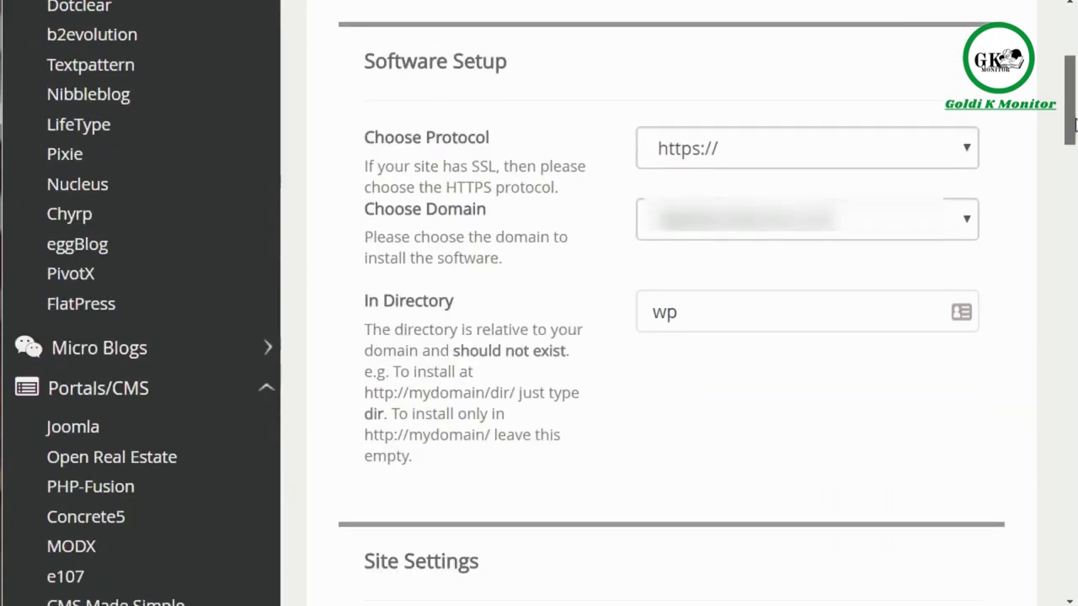
left_click(762, 212)
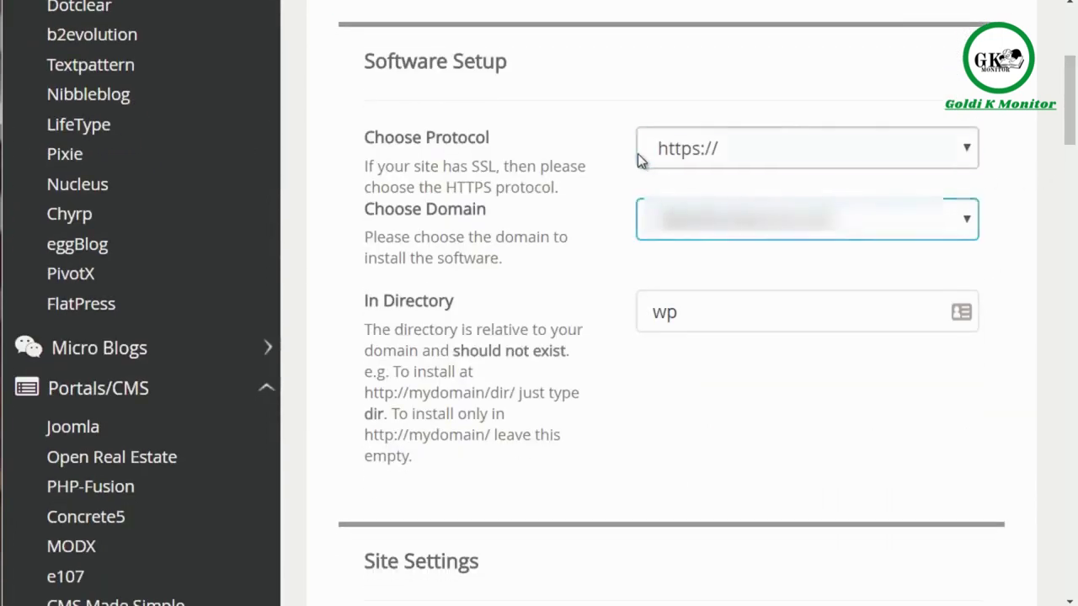
left_click(677, 155)
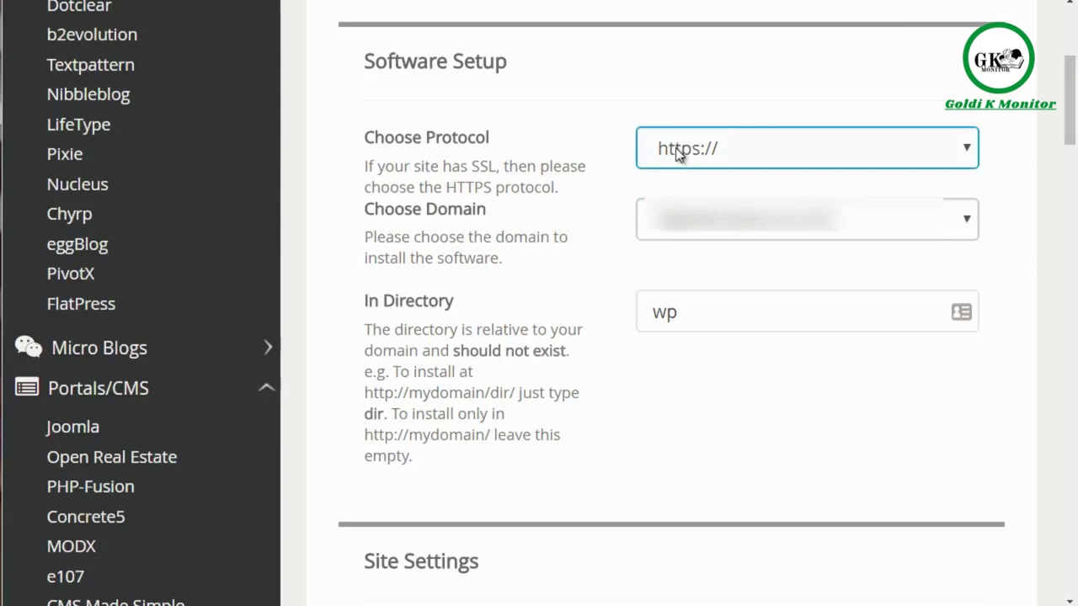
left_click(732, 147)
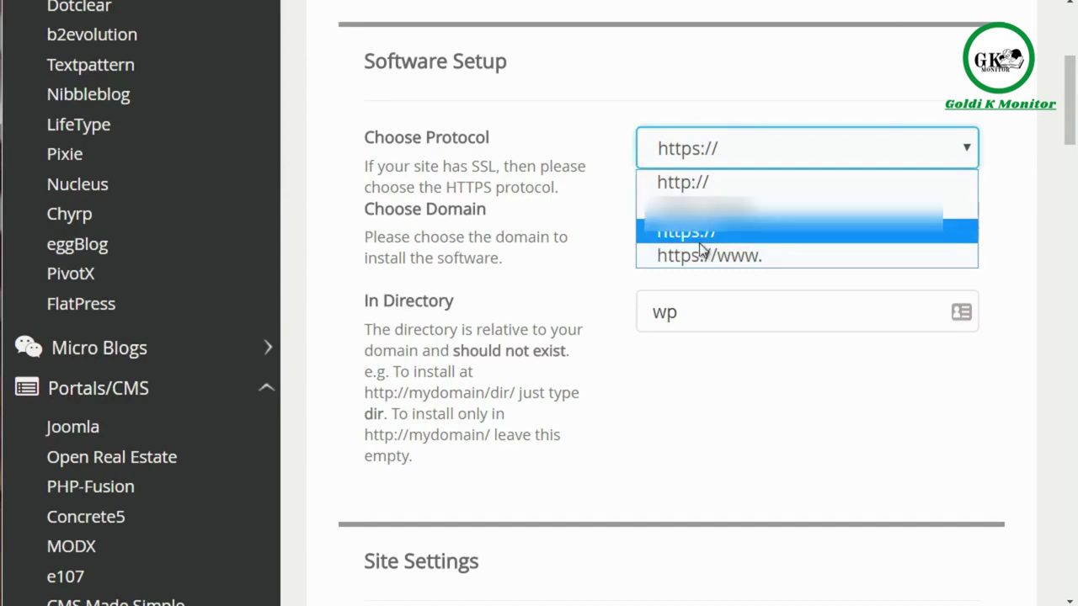
left_click(610, 266)
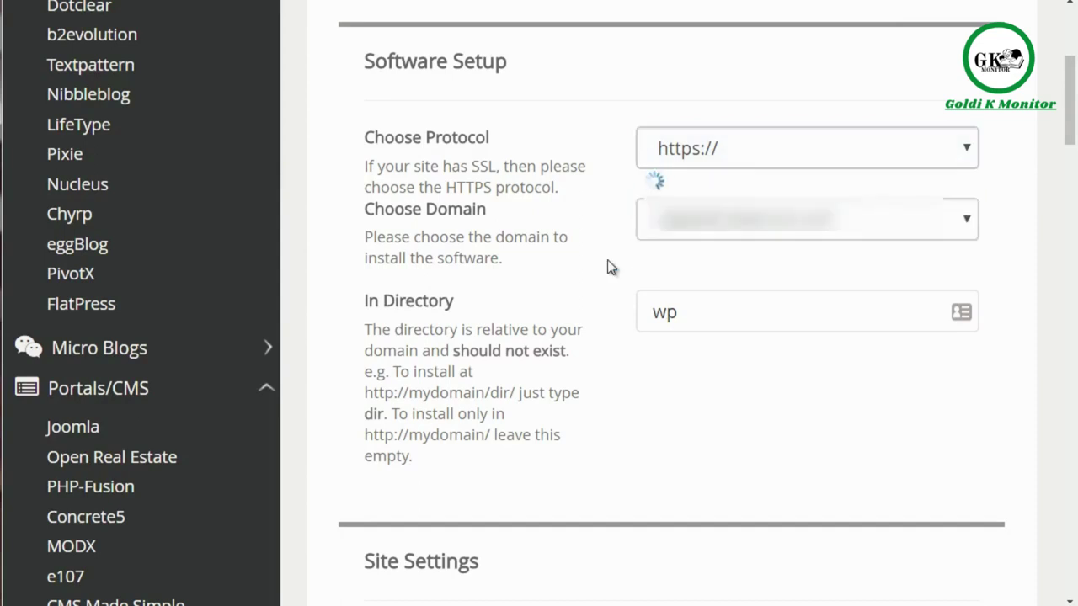
left_click(668, 235)
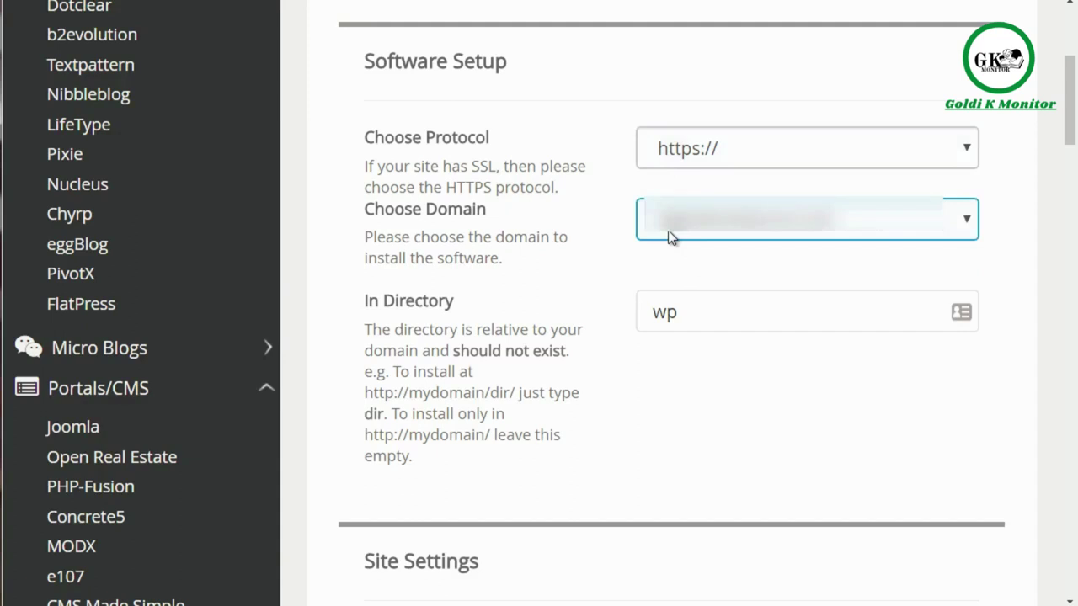
Clear the WordPress installation directory and enter wp in it again
left_click(698, 313)
left_click_drag(690, 313, 641, 310)
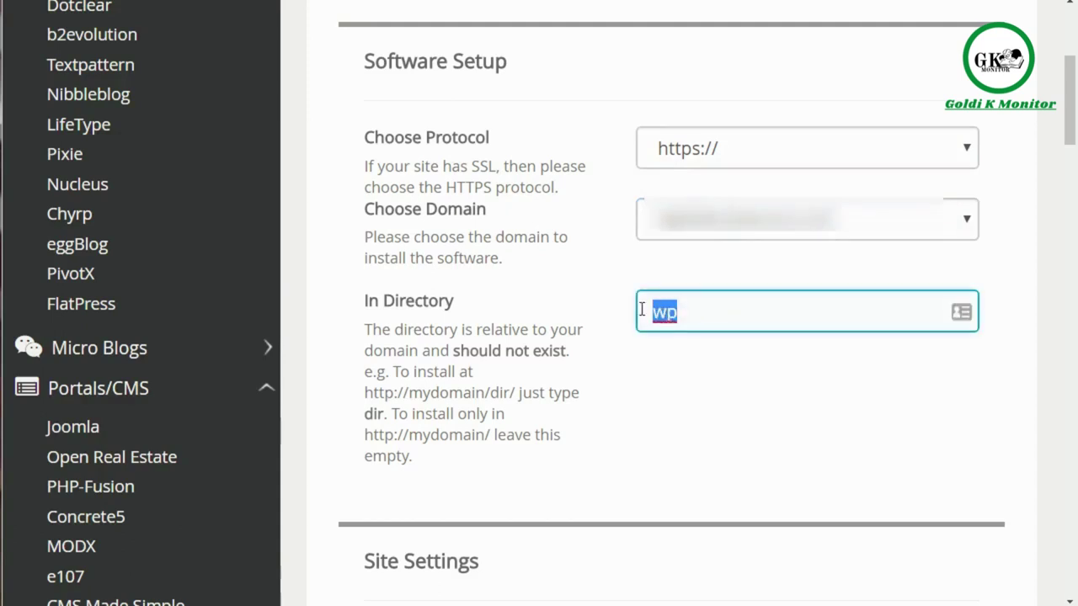
key("BackSpace")
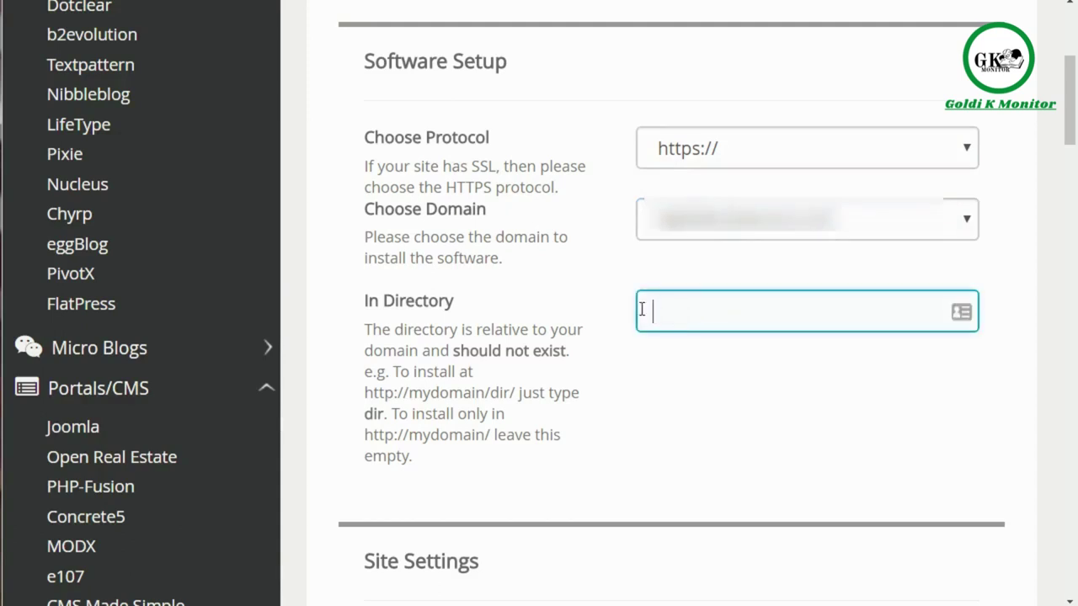
left_click(652, 411)
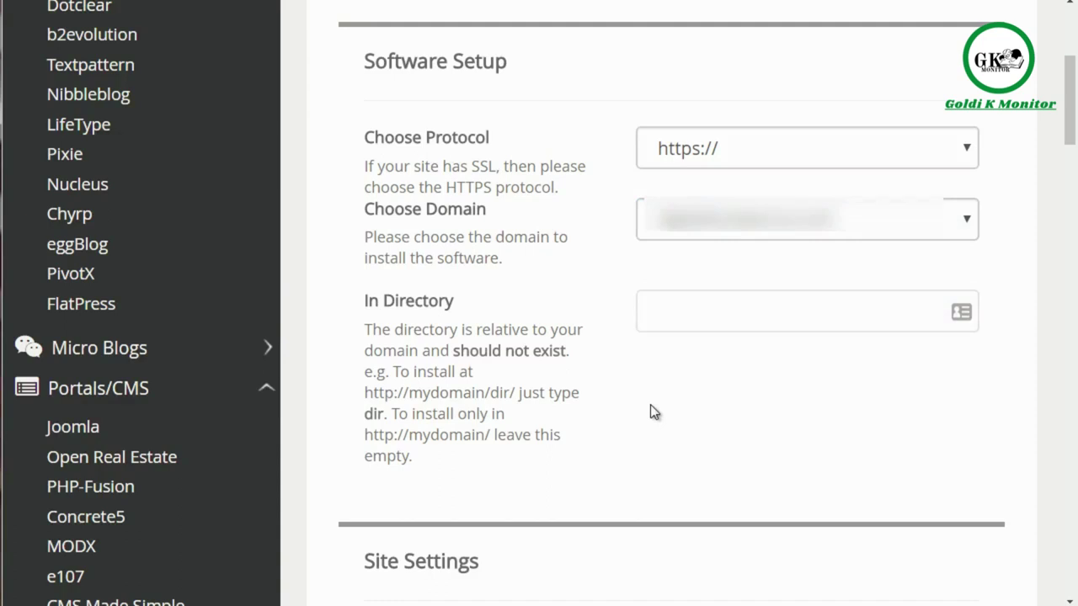
left_click(682, 304)
left_click(663, 376)
left_click(665, 324)
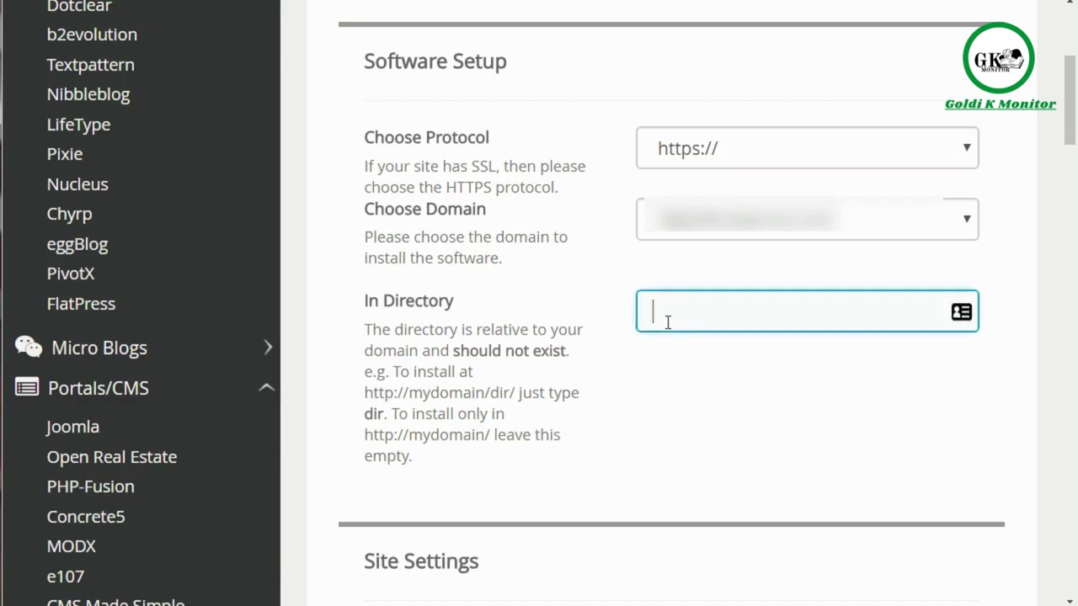
type("wp")
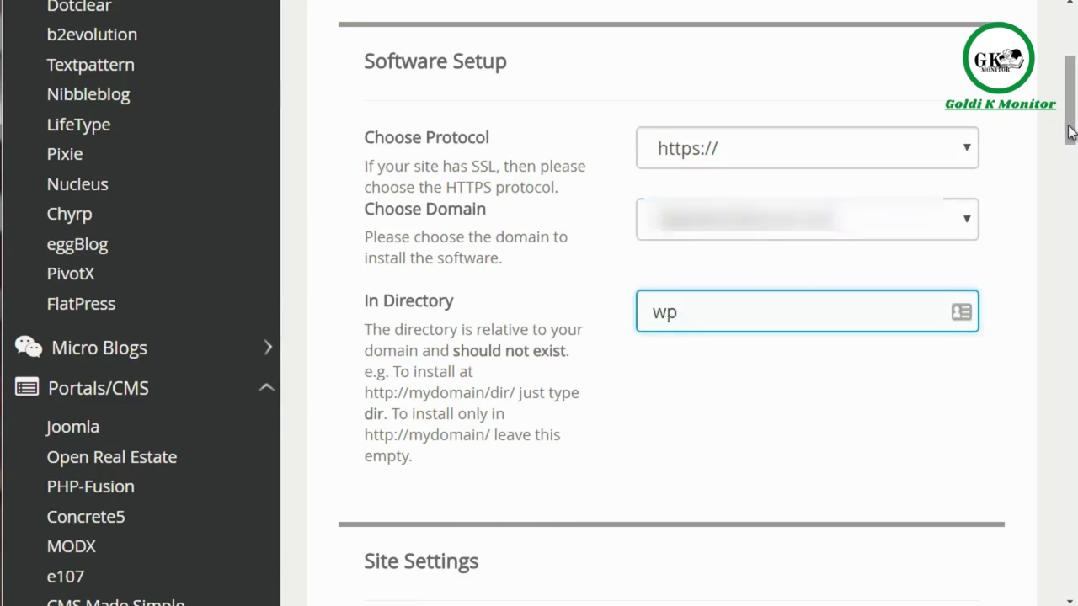
Set the WordPress admin username to llklkjsdfdj and go through the admin password and email fields
scroll(1041, 207, "down", 10)
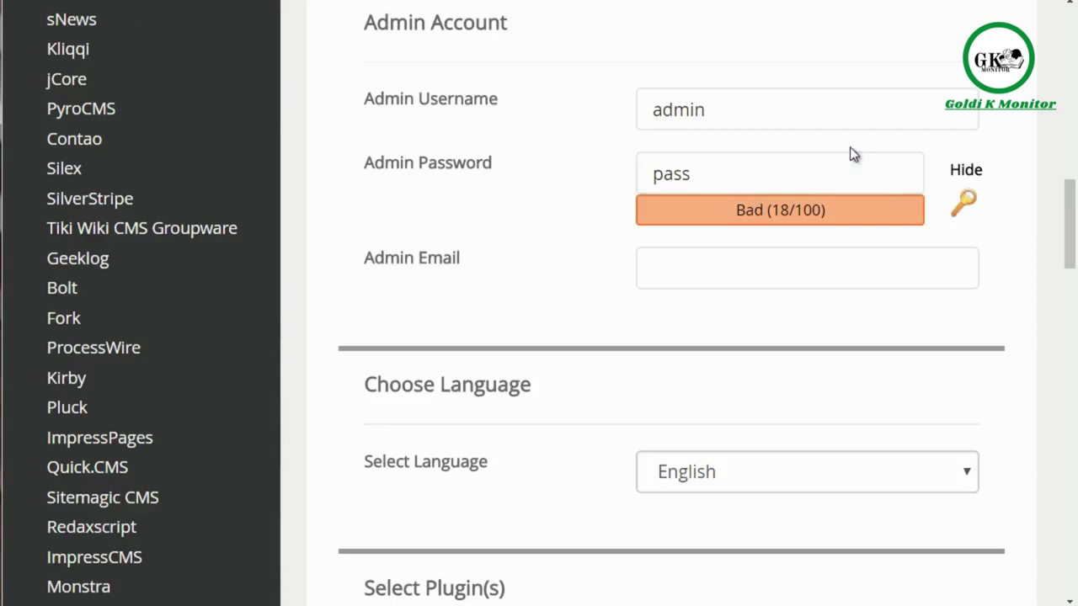
left_click(777, 108)
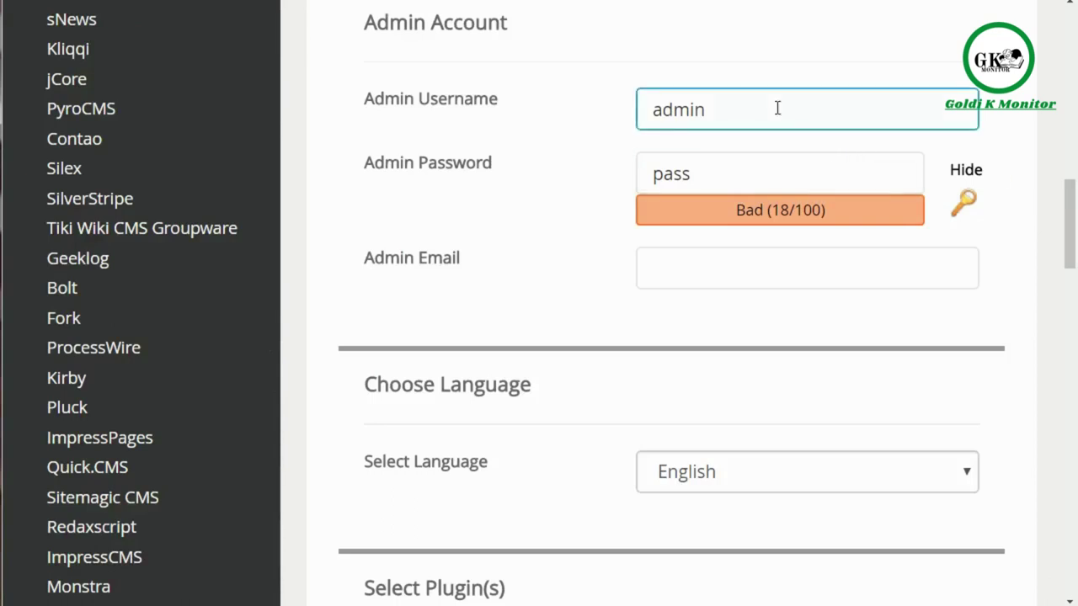
left_click(733, 166)
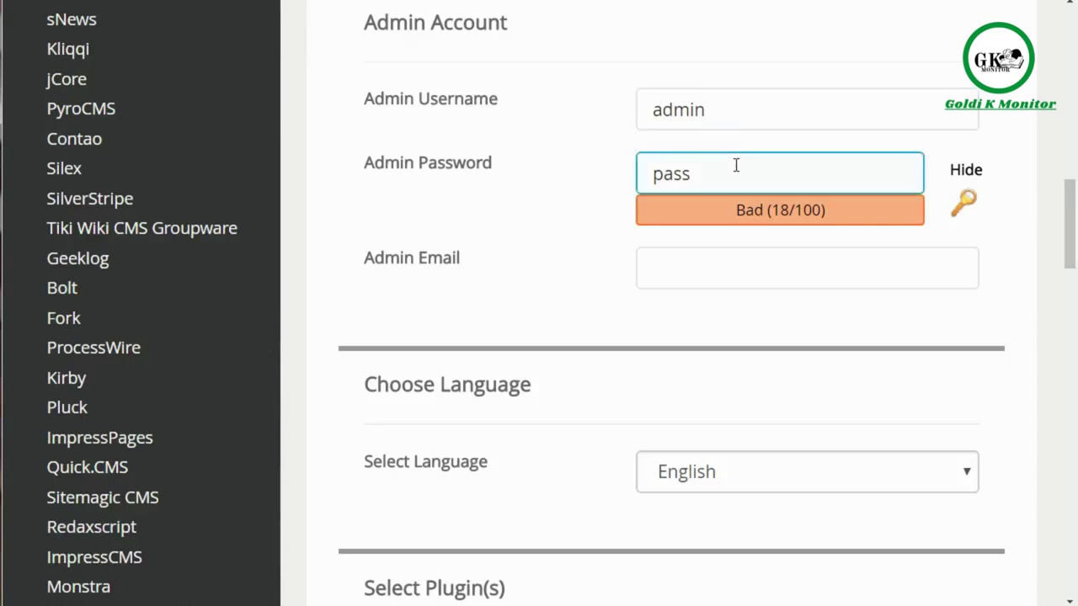
left_click(723, 122)
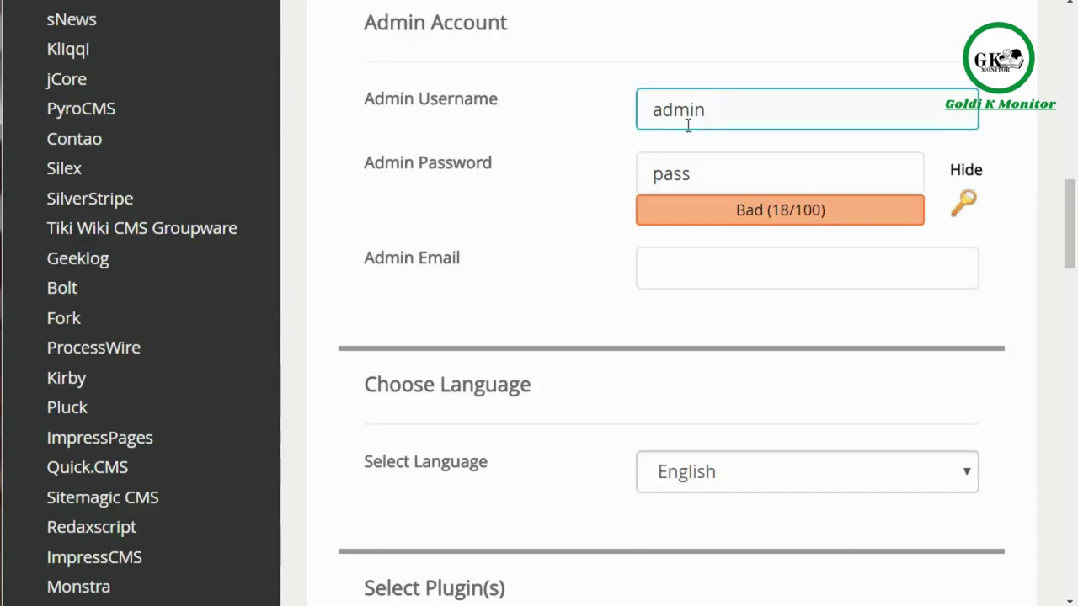
left_click(626, 126)
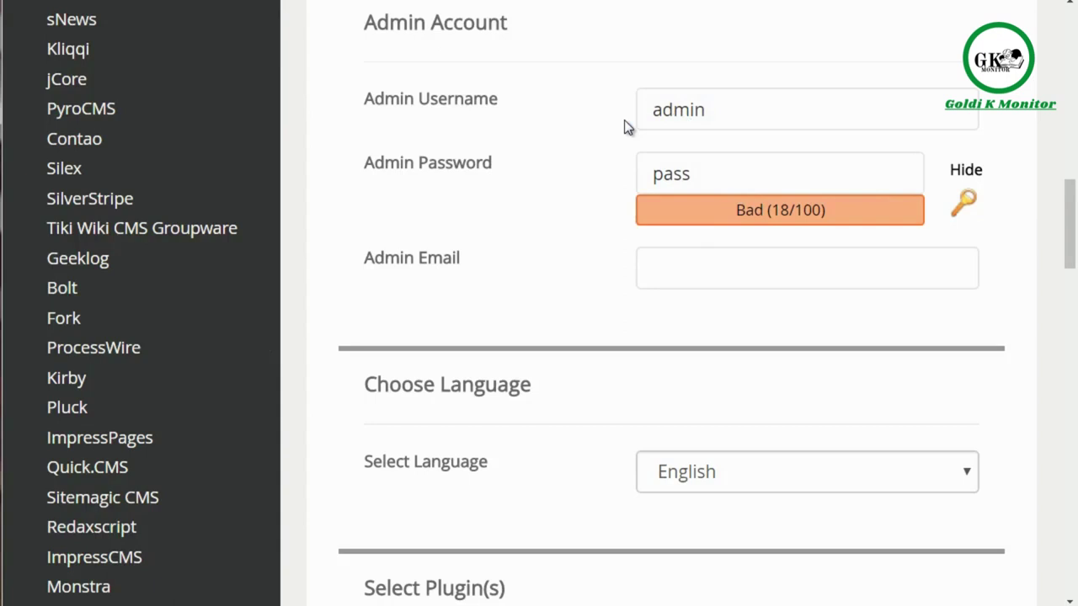
left_click(753, 104)
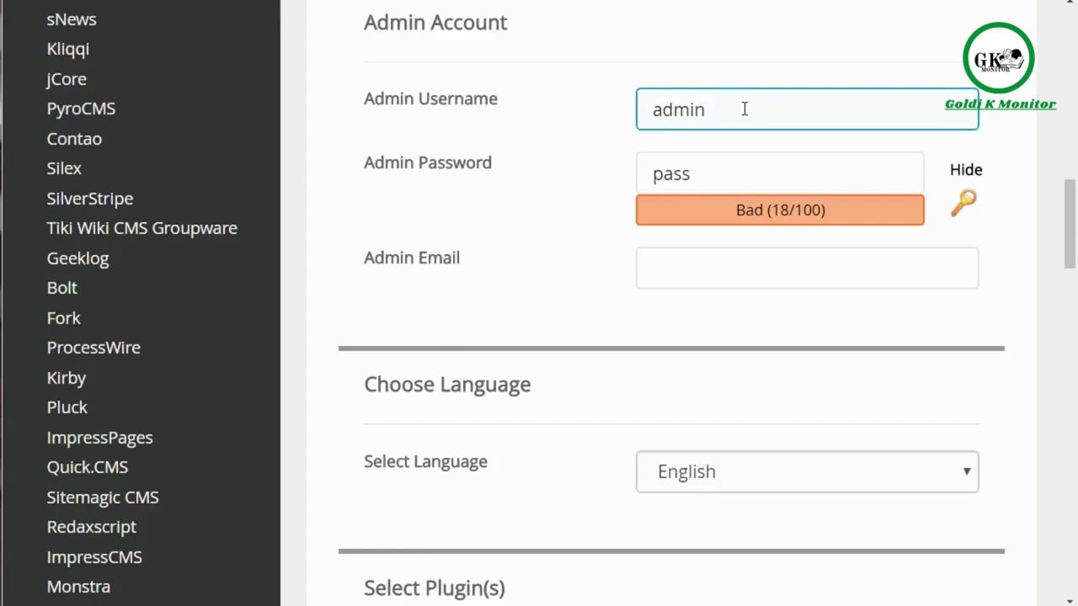
left_click_drag(729, 110, 628, 113)
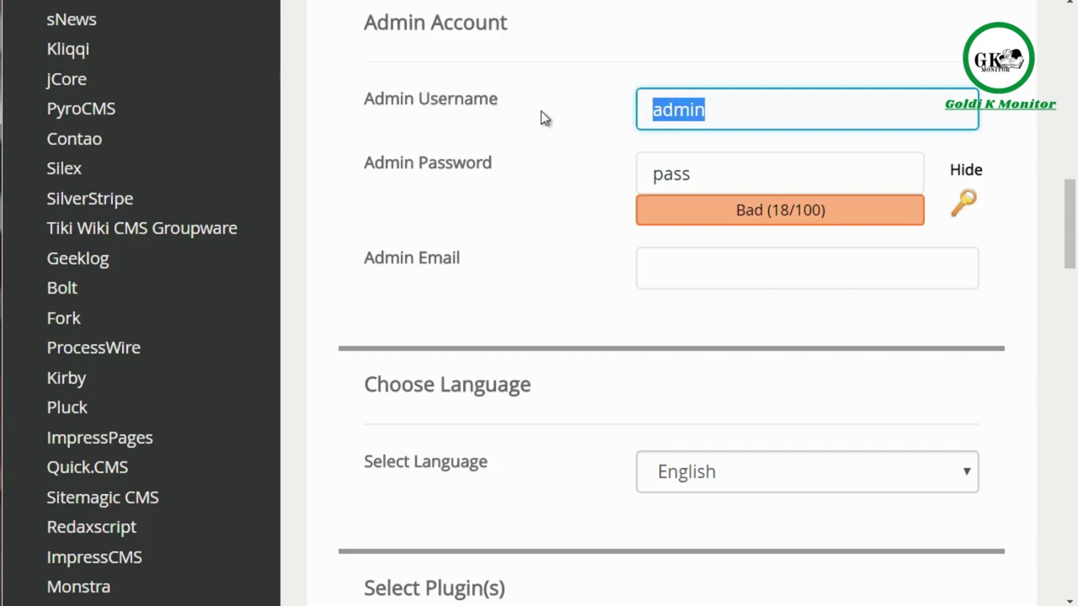
type("llklkjsdfdj")
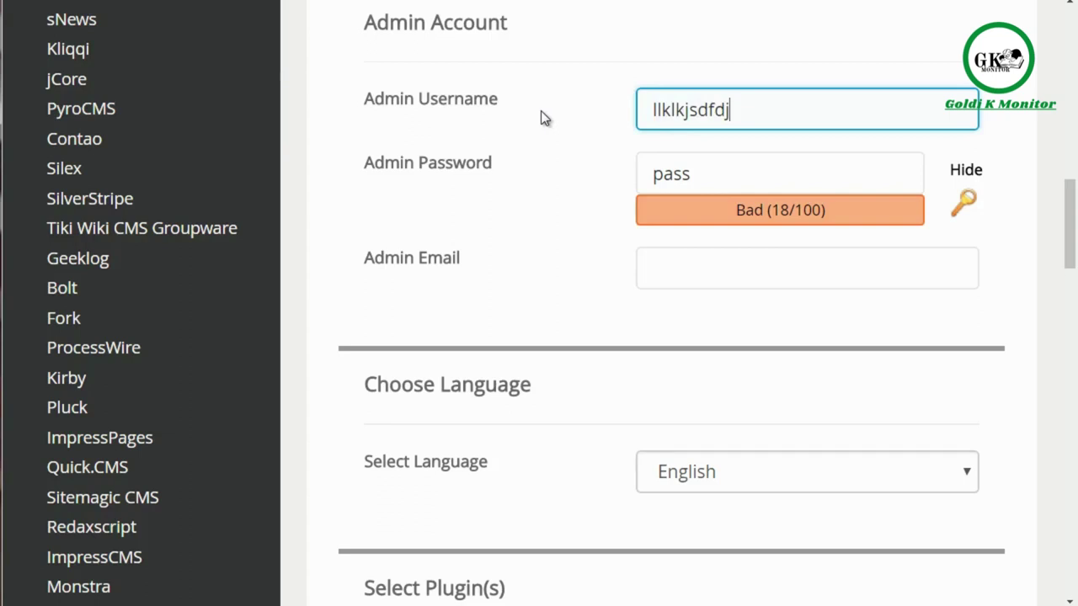
key("ctrl+a")
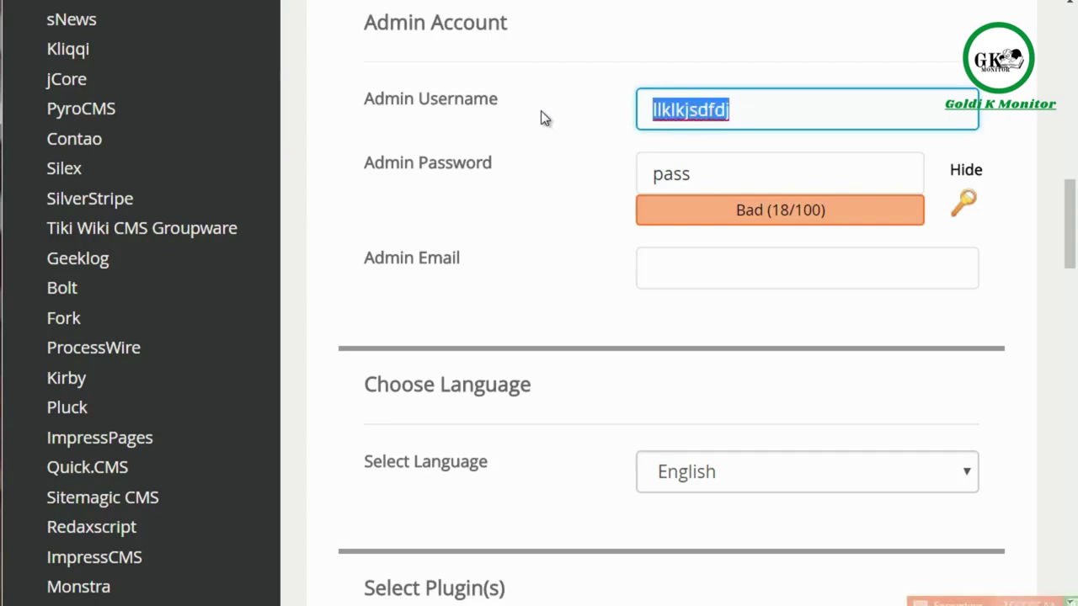
key("Tab")
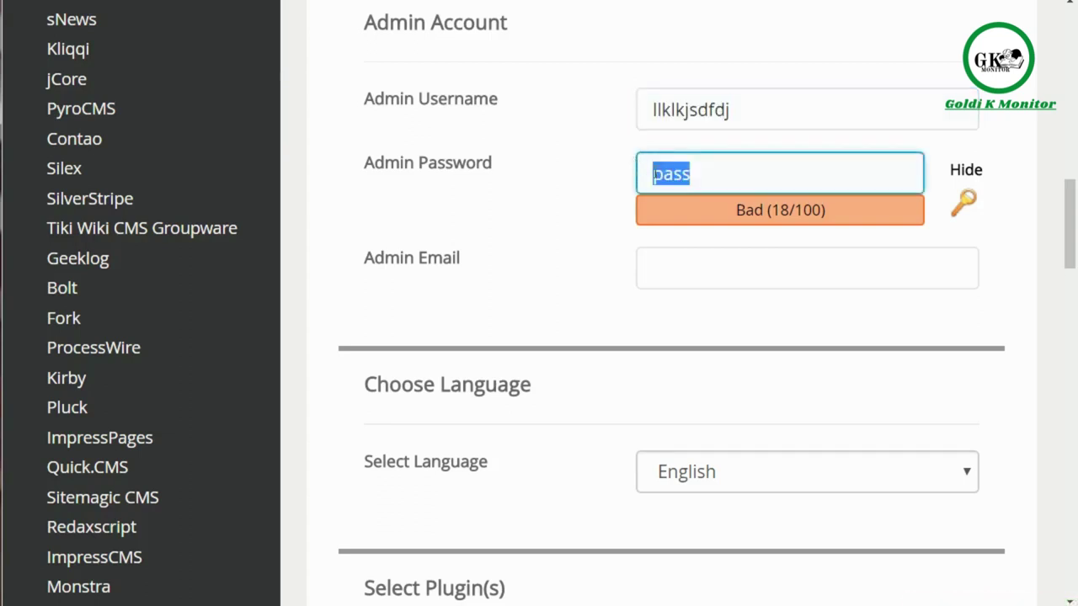
left_click(655, 271)
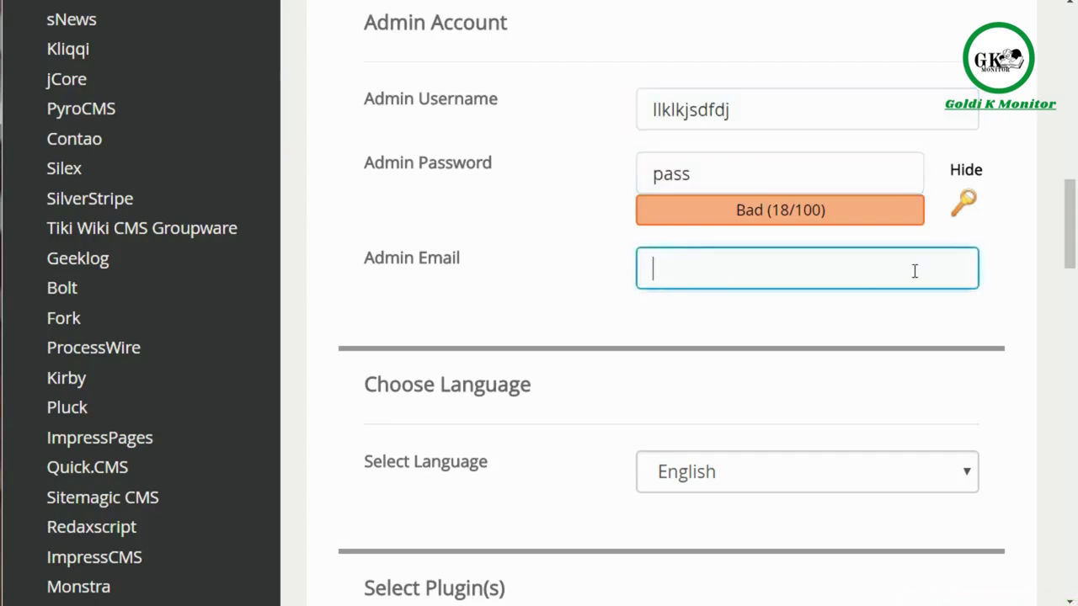
Select the Write theme for the WordPress installation and check the email field for the installation details
left_click_drag(1062, 251, 1072, 305)
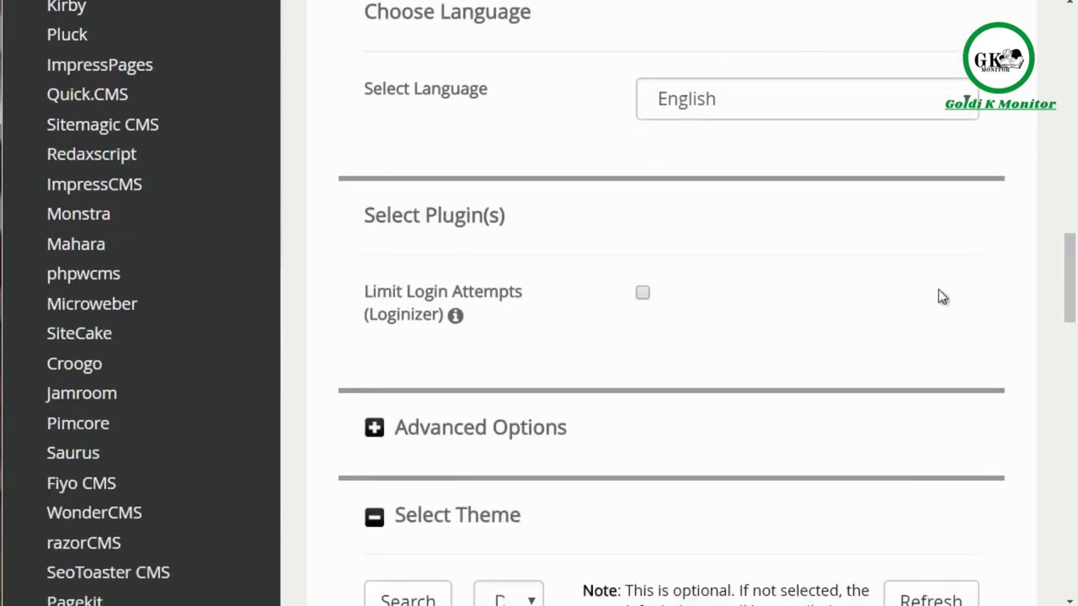
left_click_drag(1060, 313, 1072, 379)
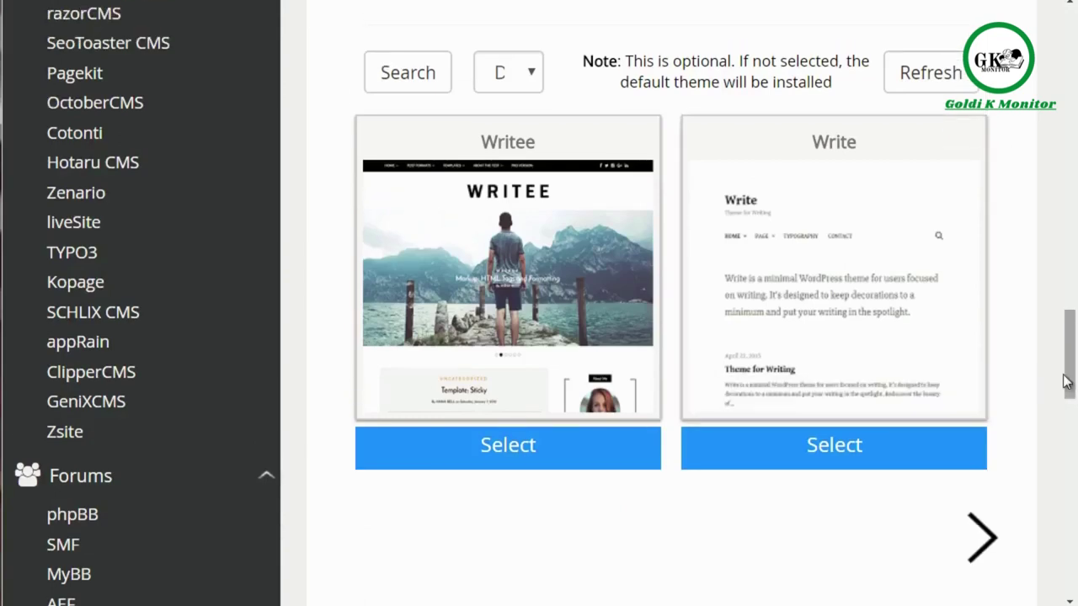
left_click(896, 305)
left_click_drag(1066, 339, 1068, 373)
left_click(798, 387)
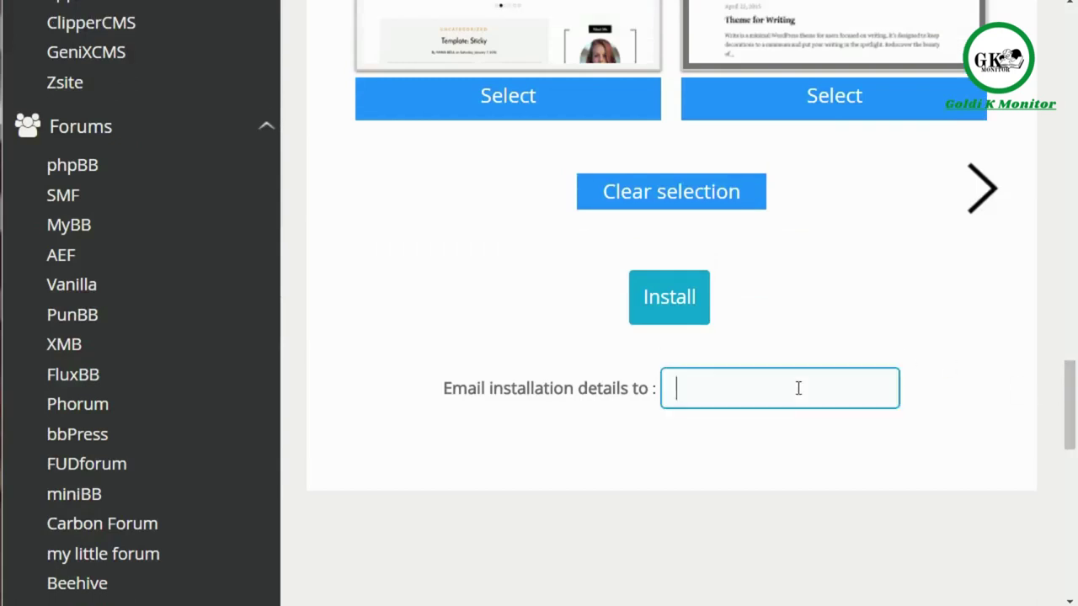
left_click(643, 511)
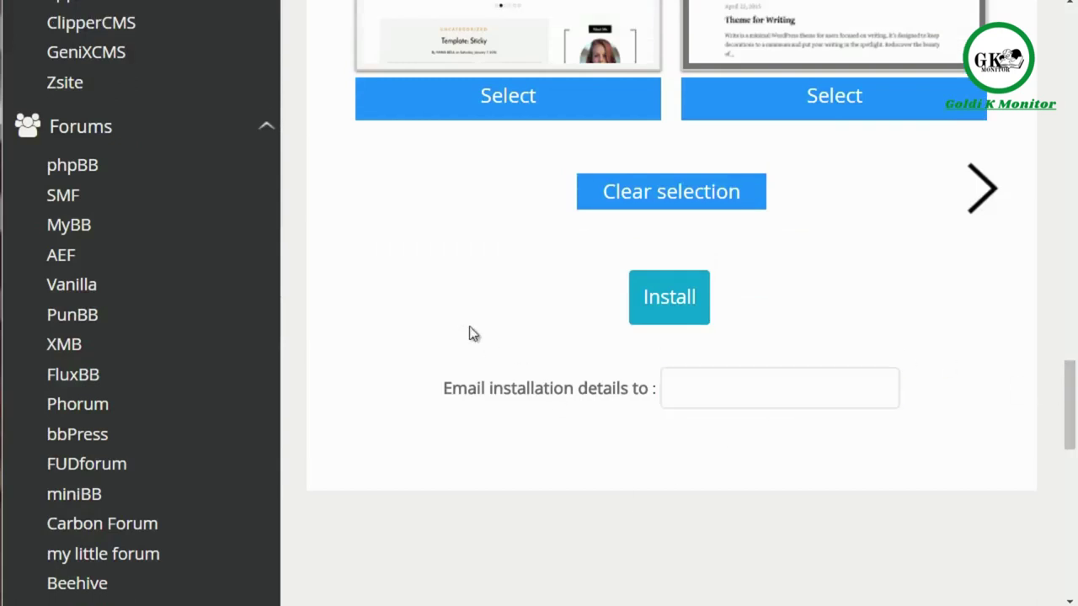
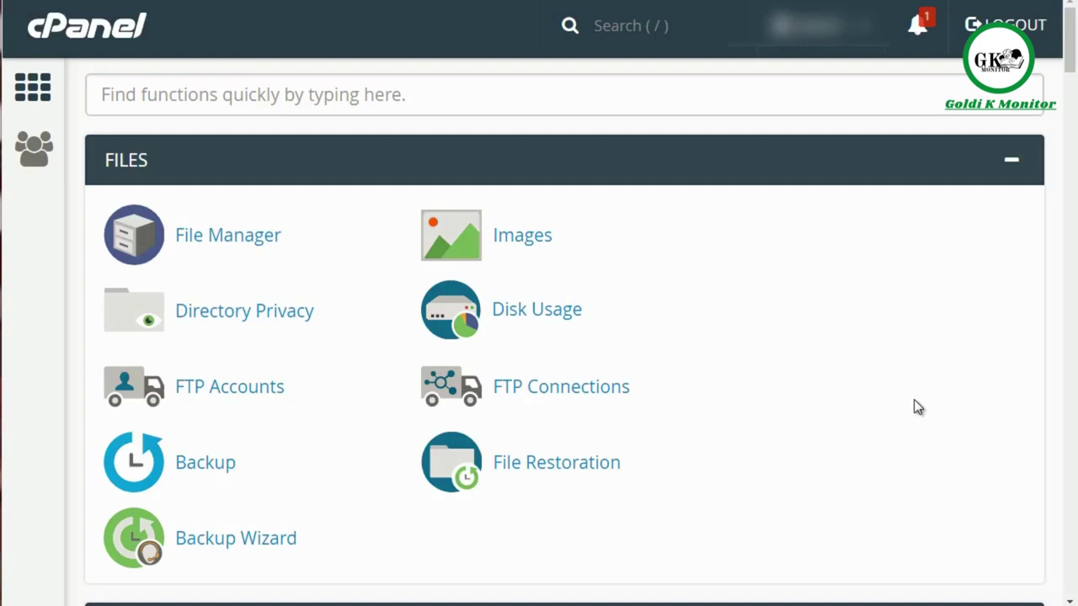
Open cPanel's File Manager and browse the contents of the public_html folder
left_click(243, 248)
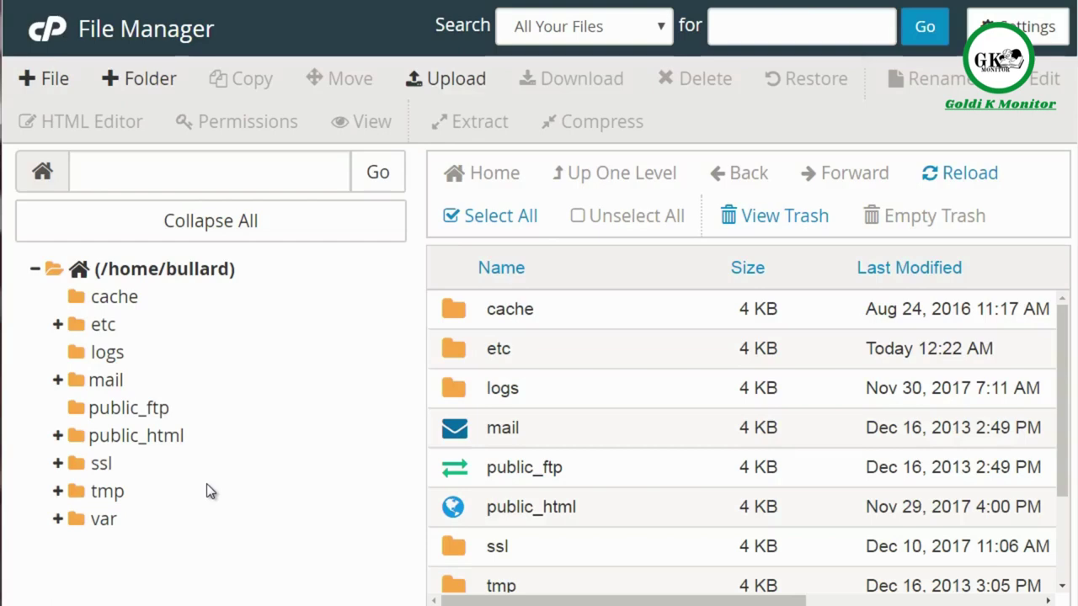
left_click(155, 440)
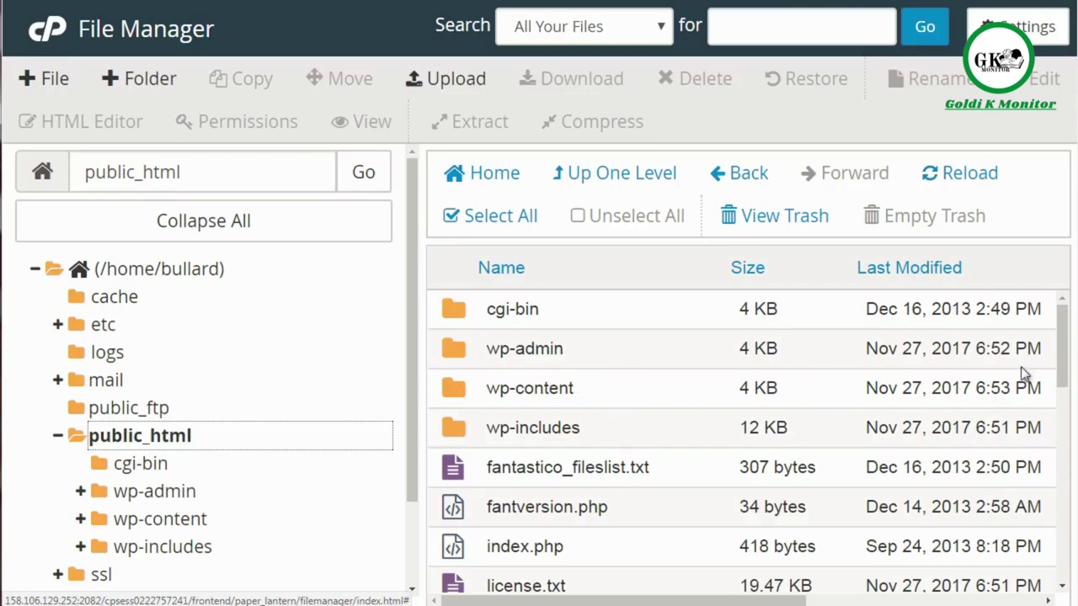
mouse_move(1061, 365)
left_mouse_down()
mouse_move(1064, 391)
mouse_move(1063, 370)
left_mouse_up()
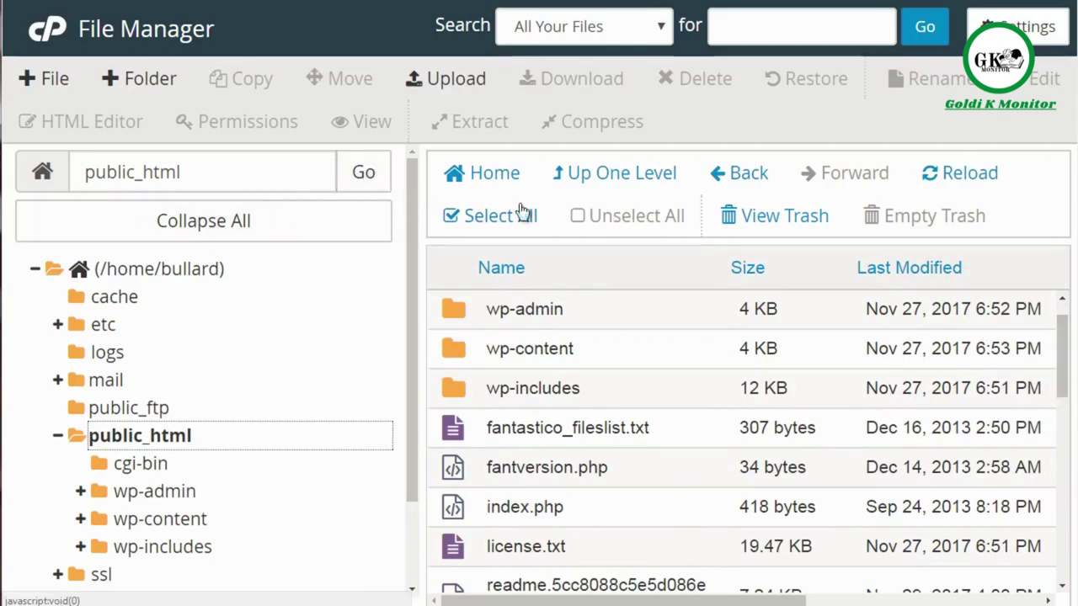
Create a folder named newfolder in public_html
left_click(135, 79)
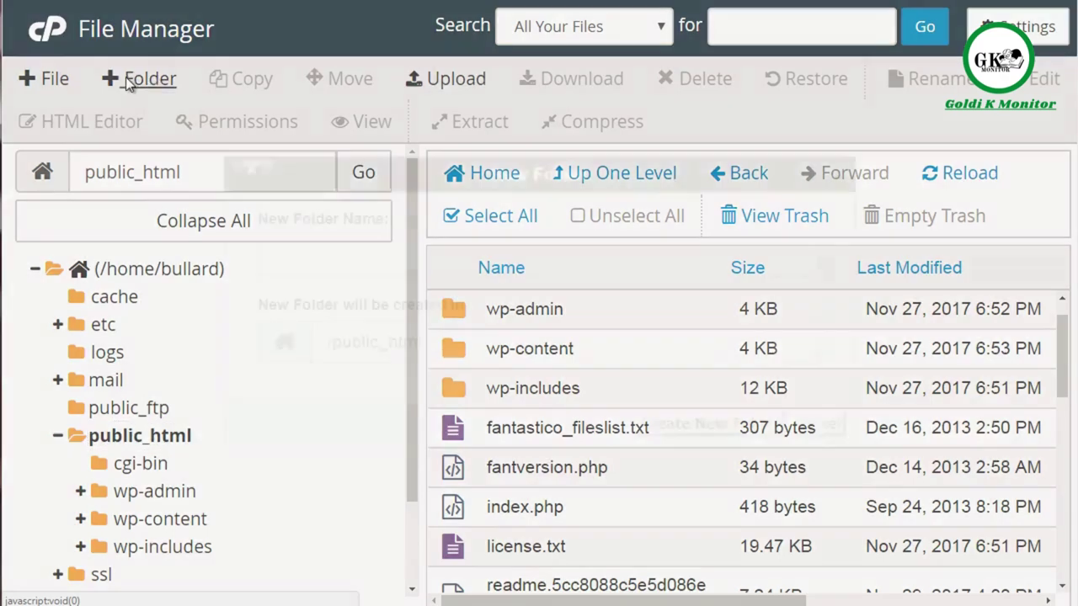
type("n")
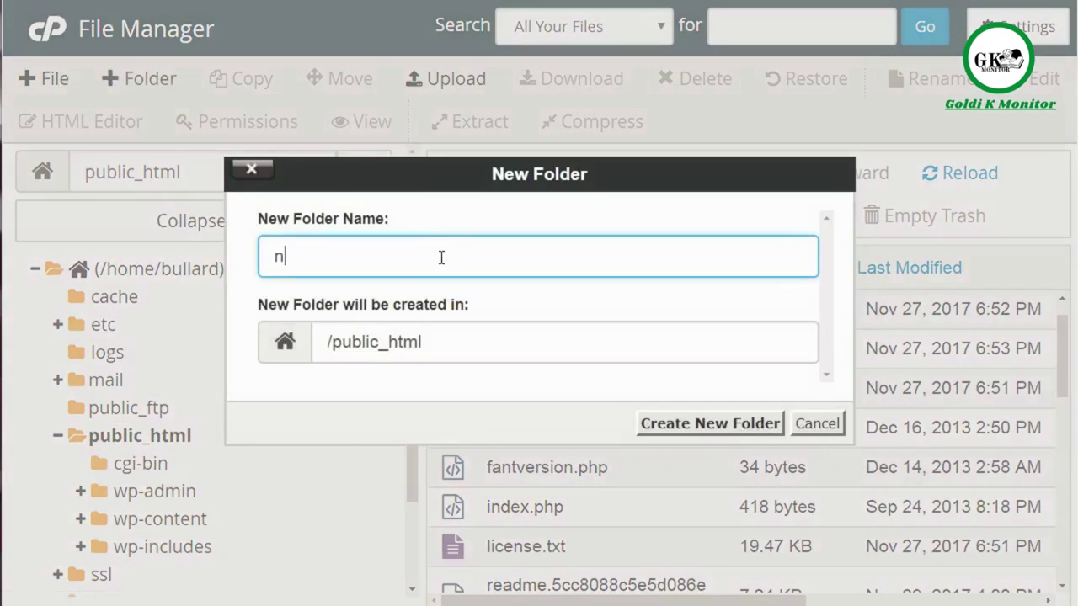
type("ewfolder")
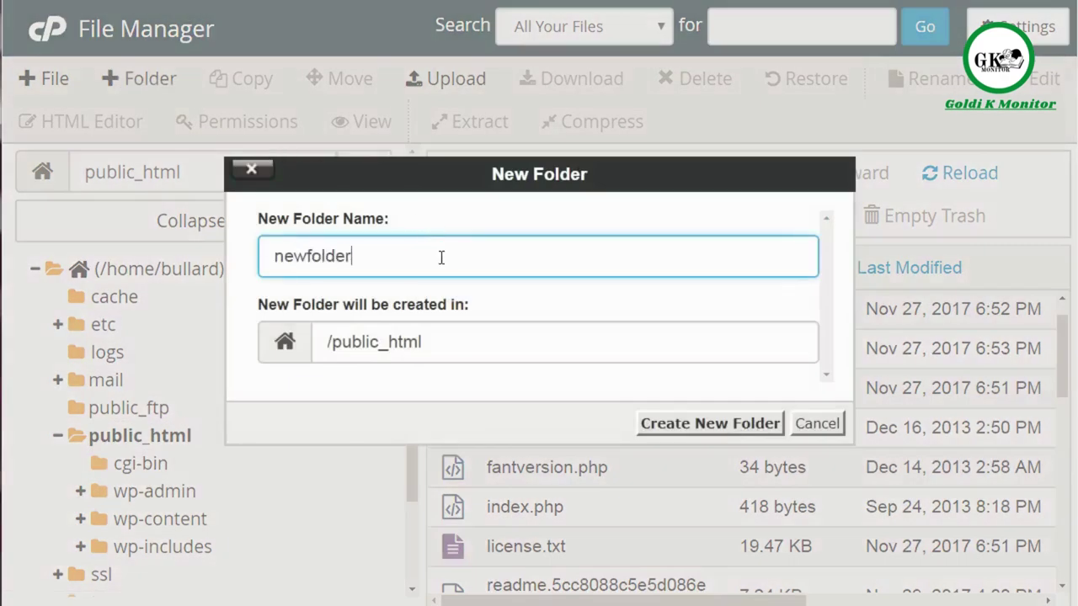
left_click(727, 428)
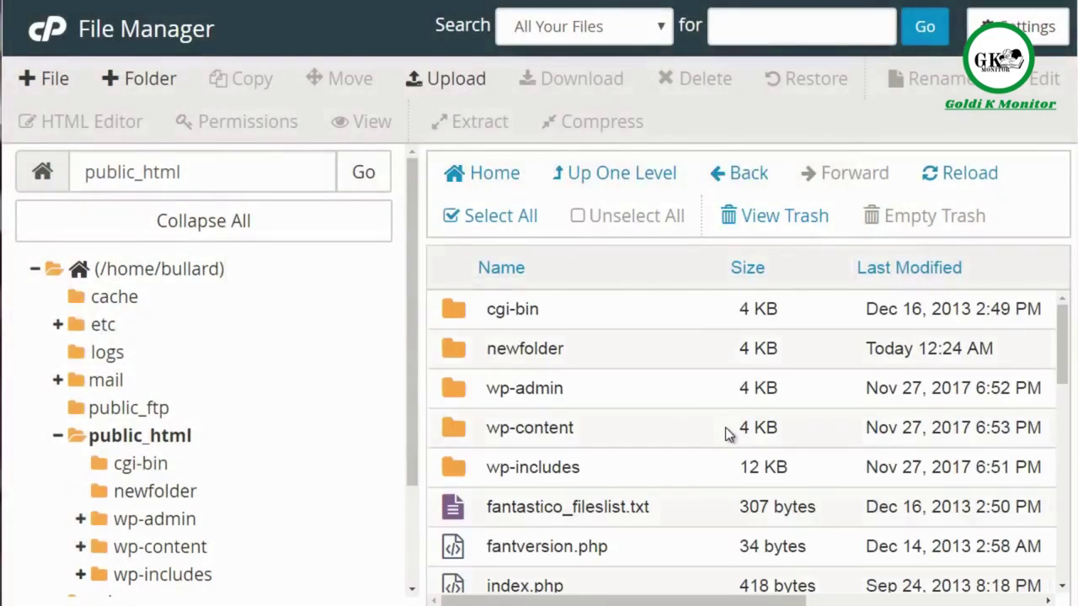
Open newfolder and bring up the file upload page for it
left_click(677, 359)
double_click(677, 359)
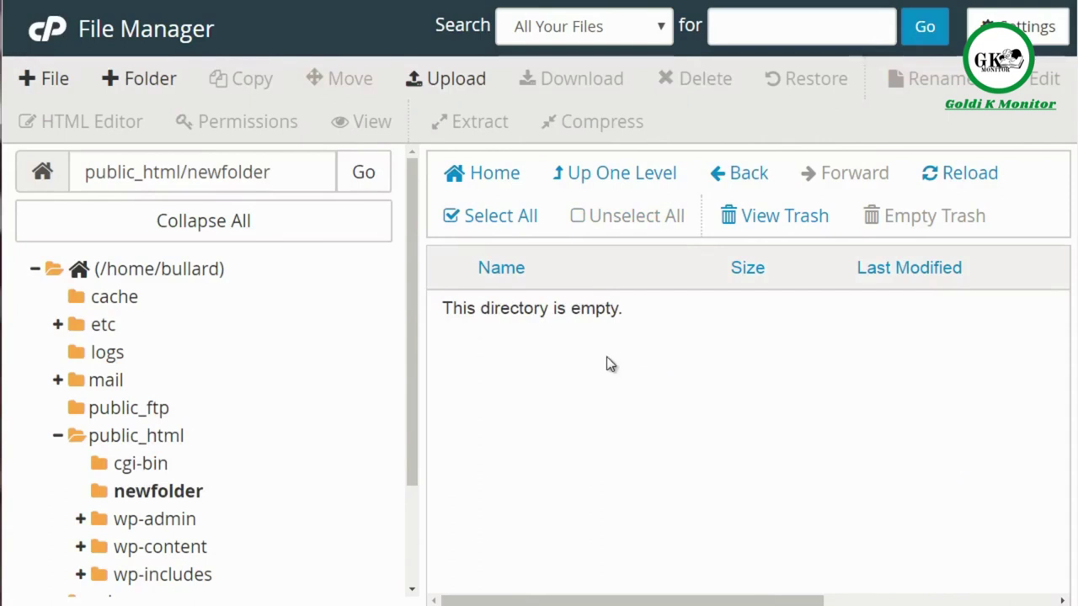
left_click(437, 85)
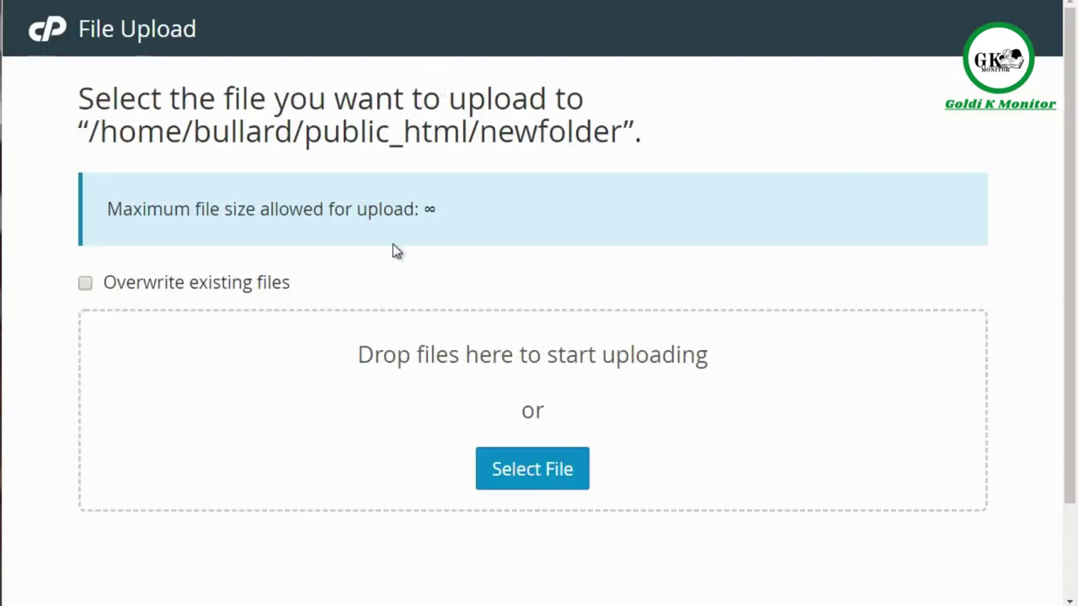
Upload the check image file to public_html/newfolder and return to the folder's file list
left_click(532, 480)
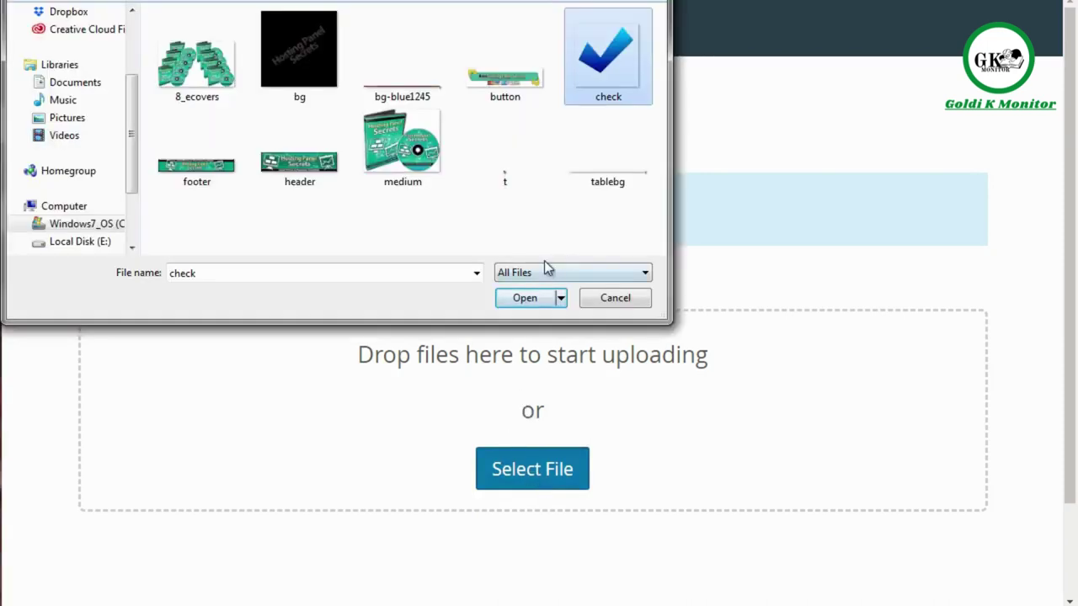
left_click(524, 299)
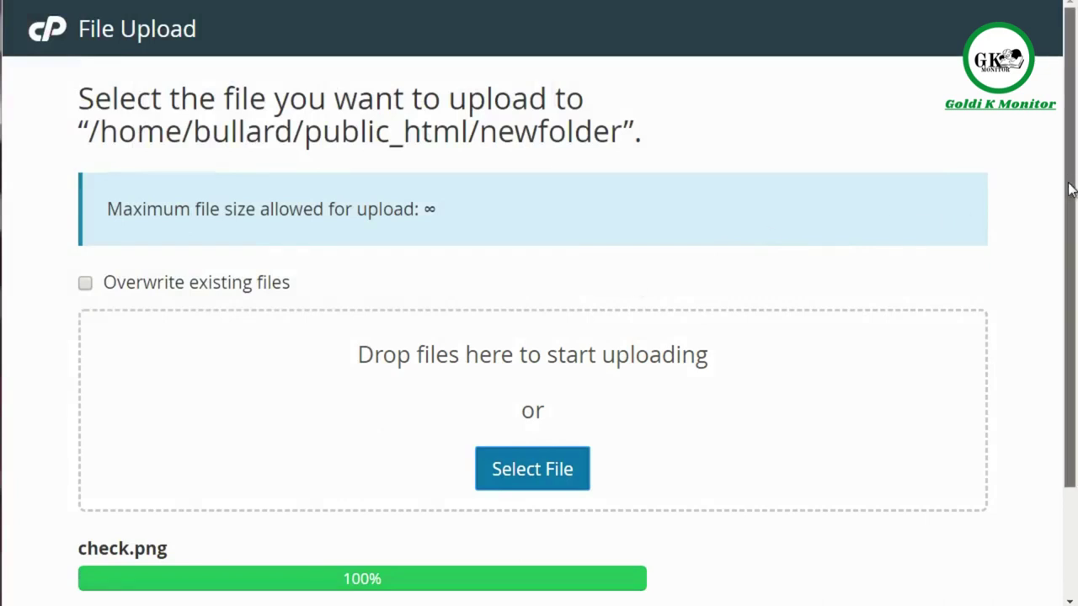
scroll(624, 483, "down", 2)
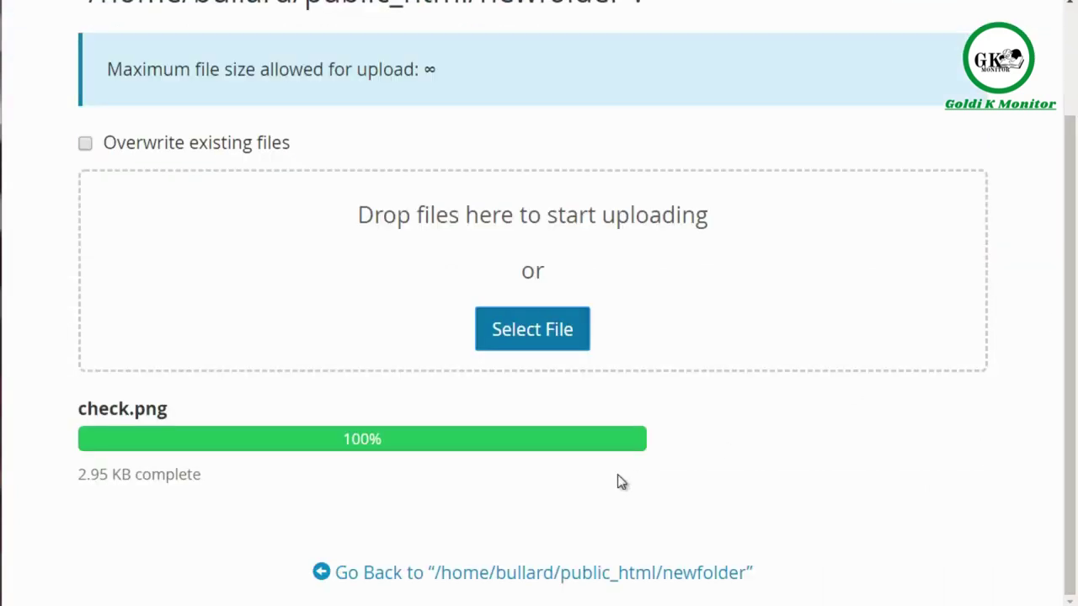
left_click(433, 580)
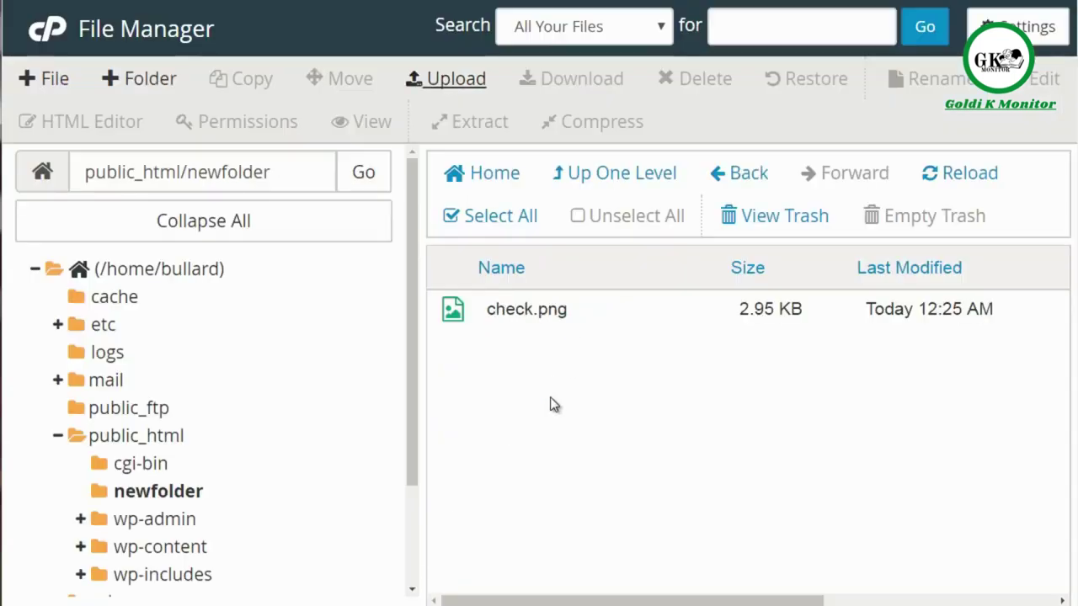
Download check.png and compress it into the Zip archive check.png.zip in newfolder
left_click(544, 315)
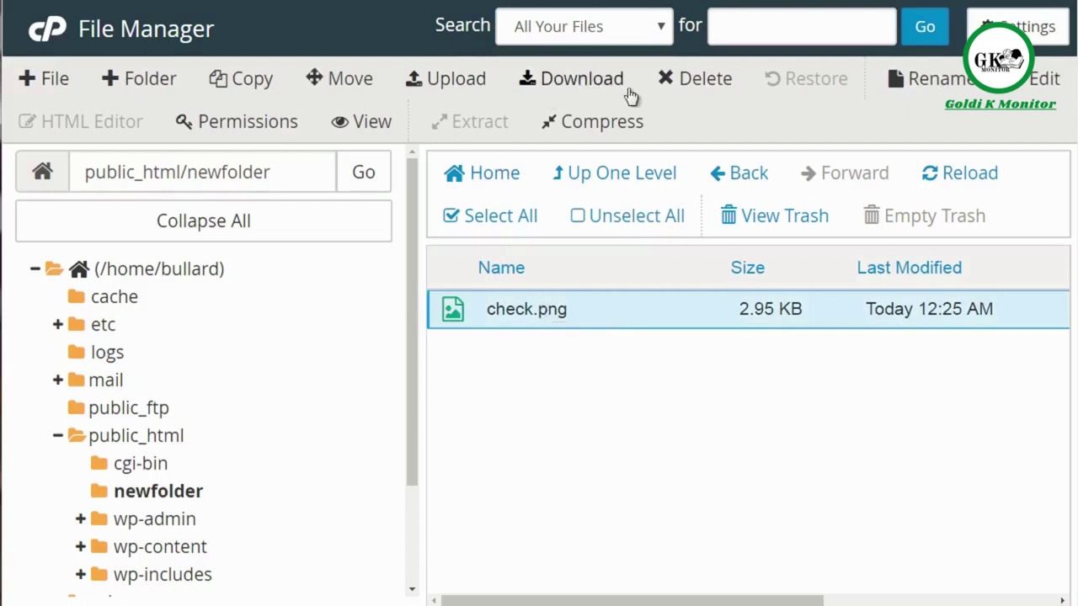
left_click(570, 82)
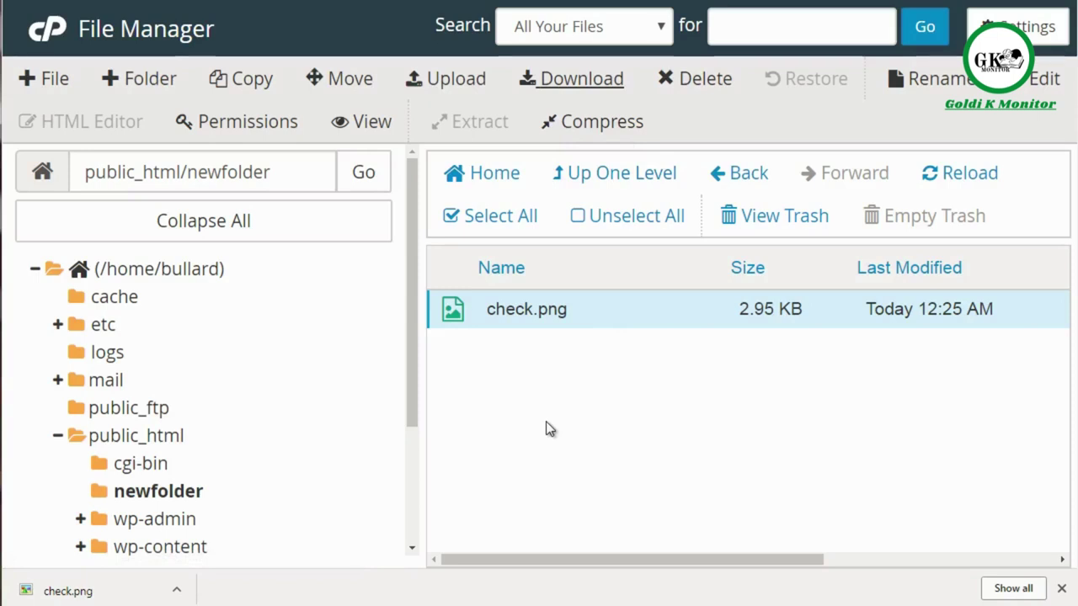
left_click(596, 127)
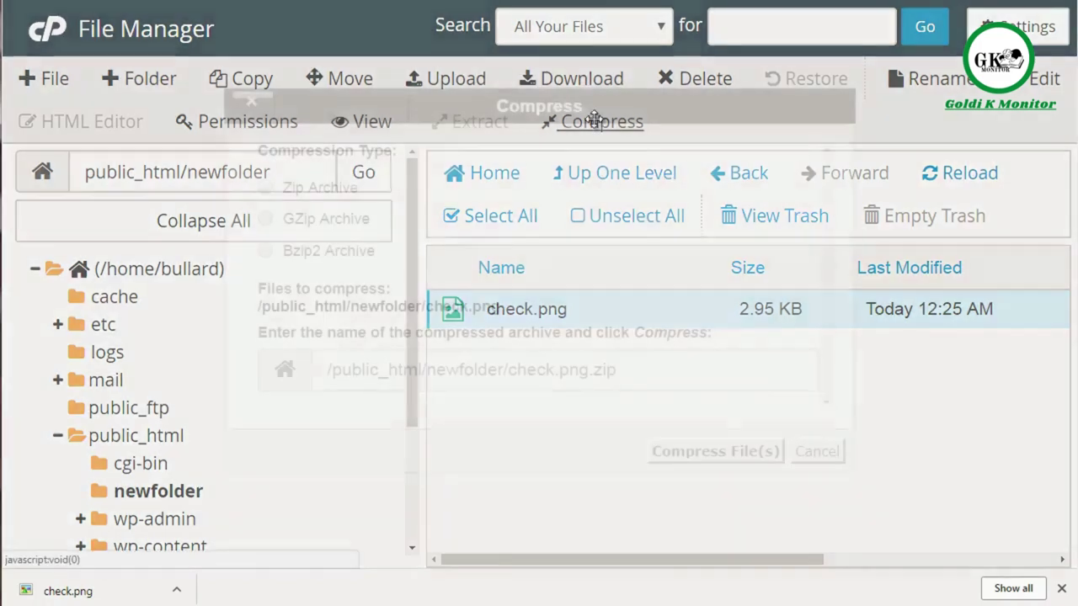
left_click(317, 187)
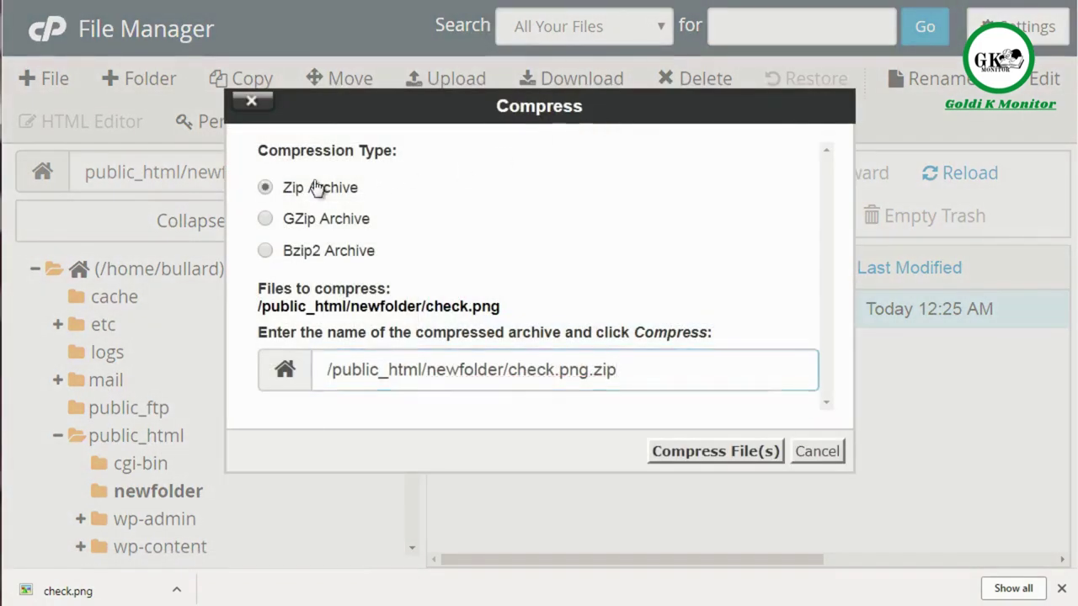
left_click(712, 452)
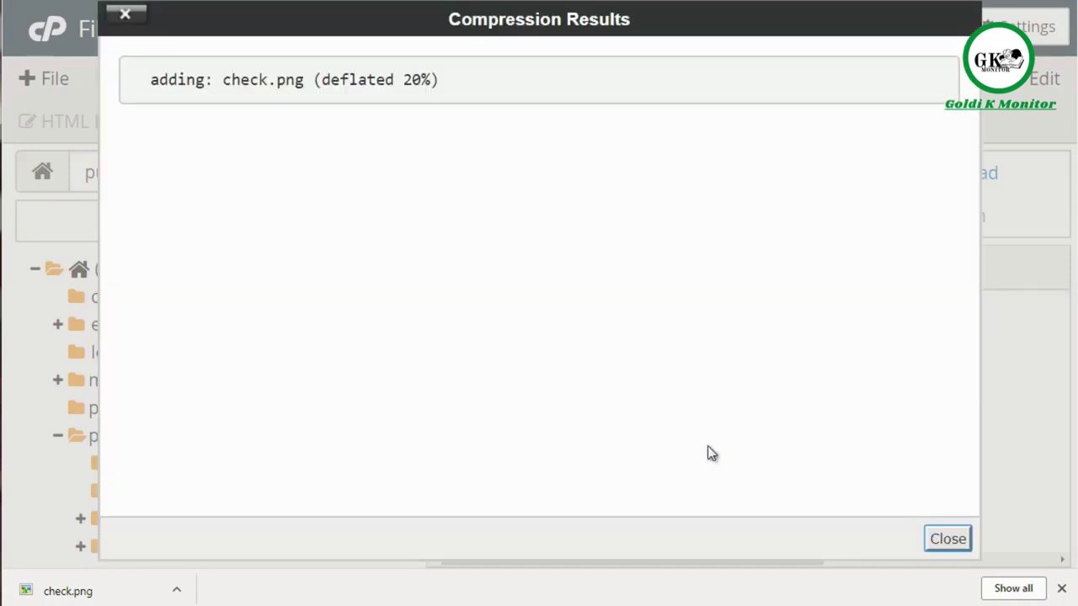
left_click(950, 538)
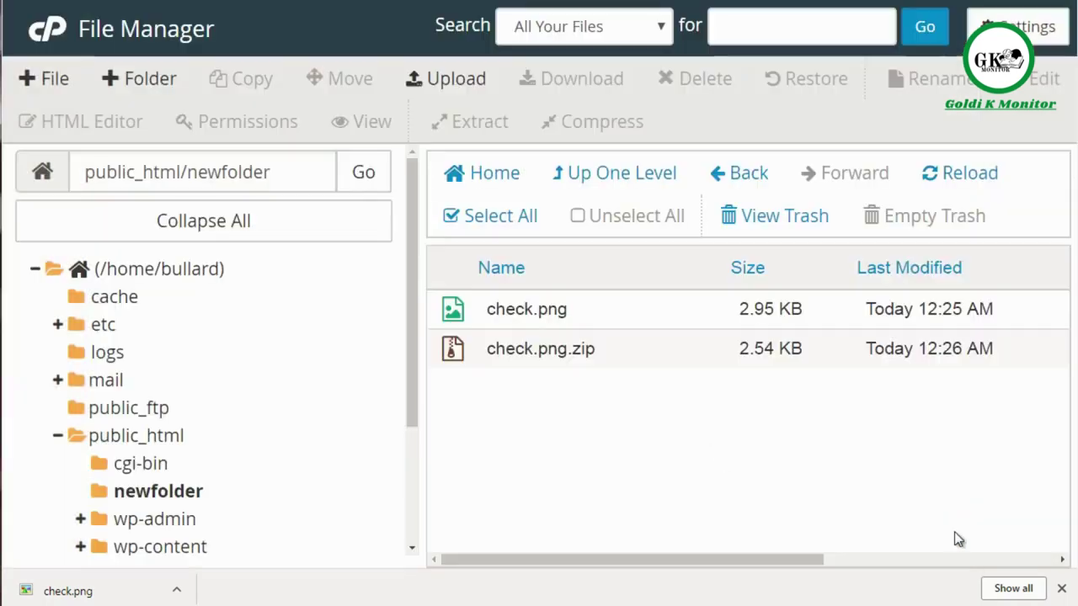
Download check.png.zip, and delete the archive from newfolder
left_click(598, 349)
left_click(552, 79)
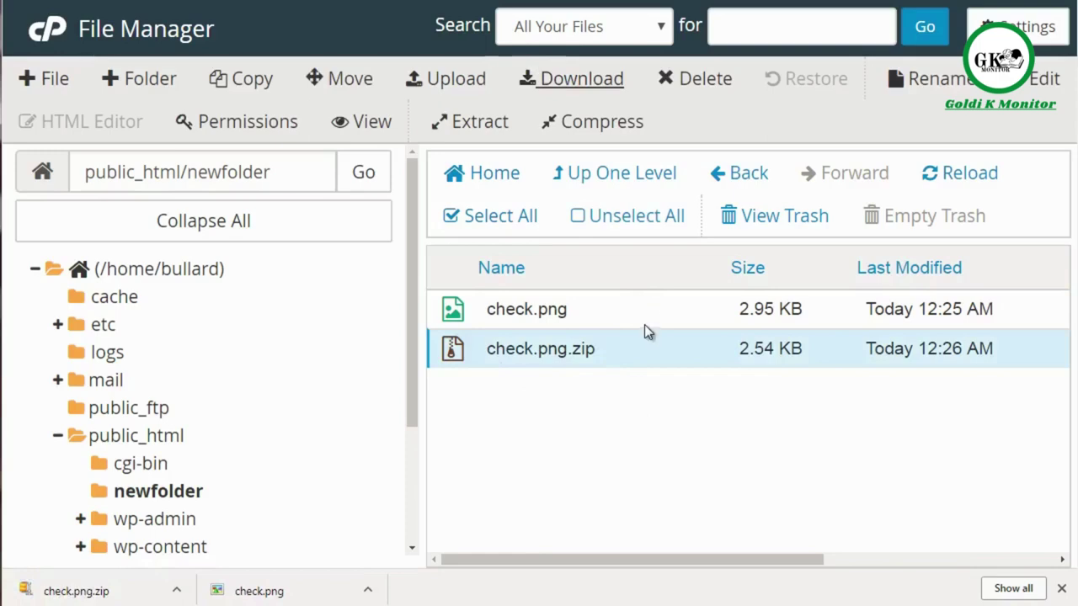
left_click(698, 78)
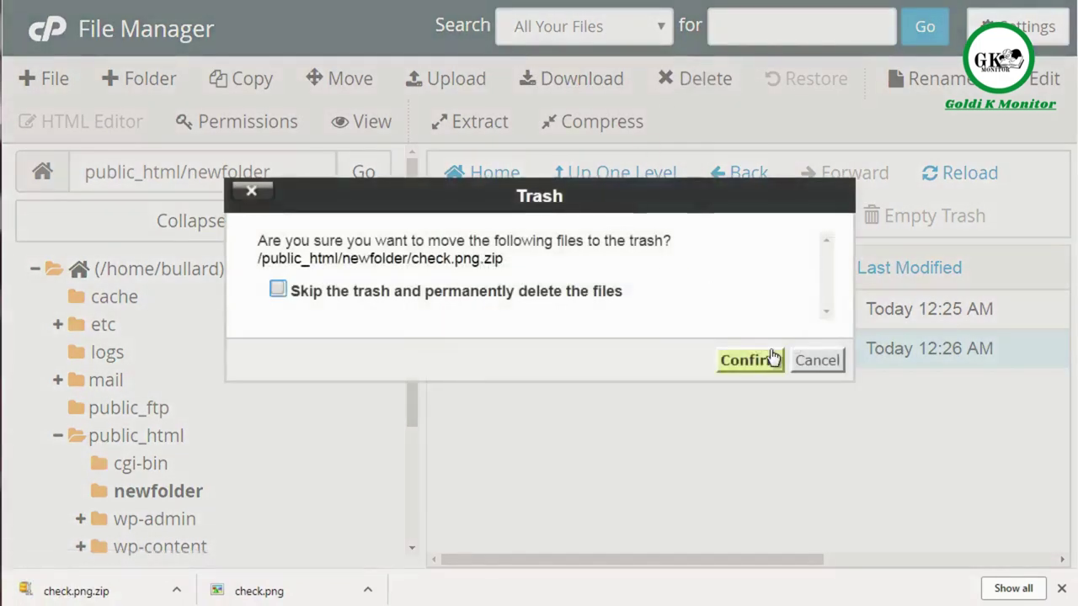
left_click(581, 293)
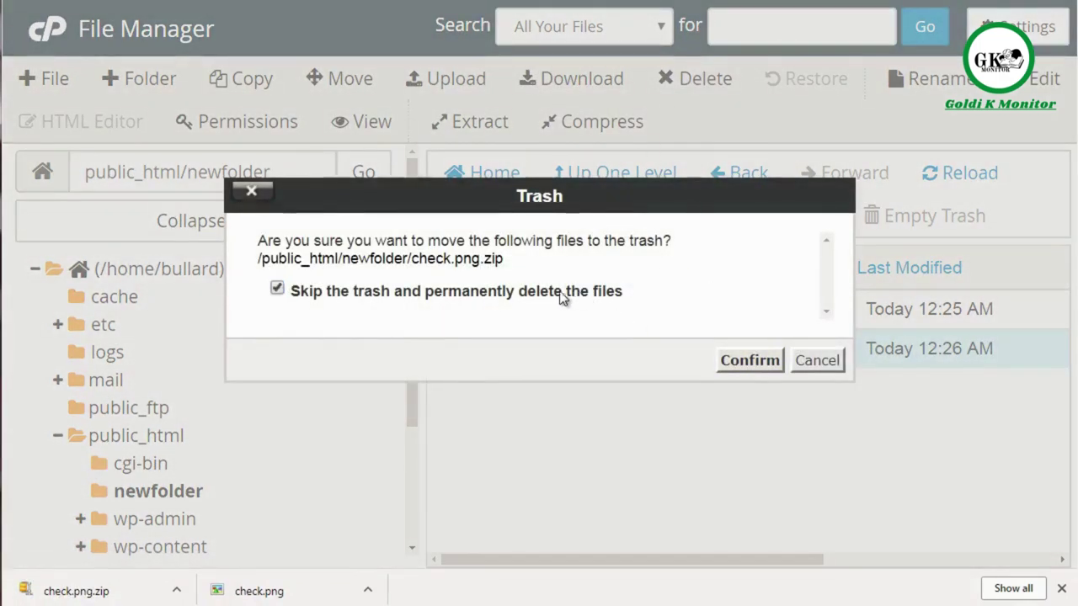
left_click(615, 295)
left_click(749, 362)
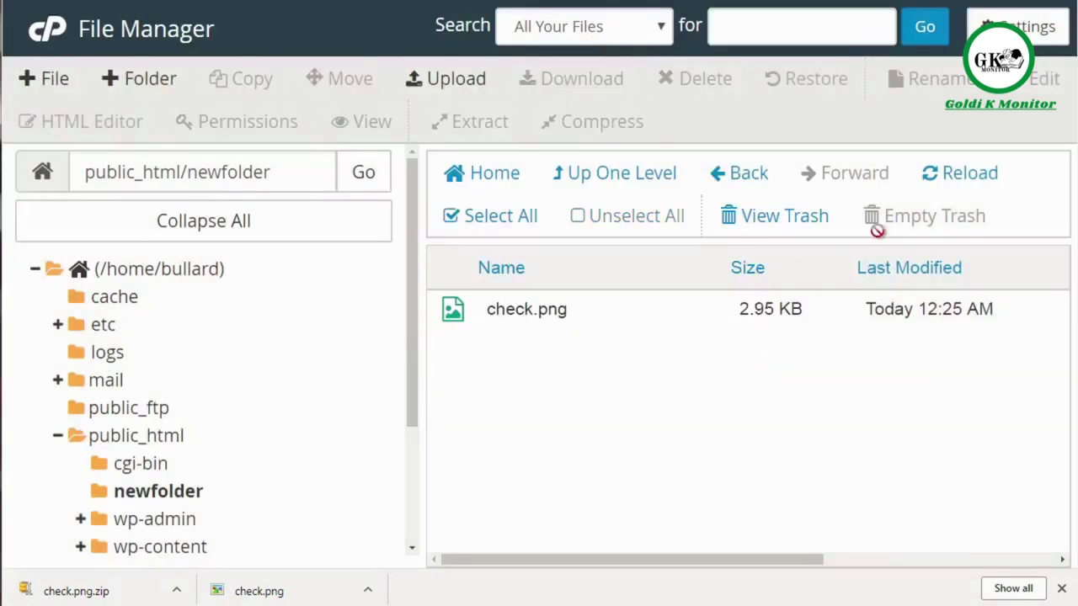
Look at the Rename and Edit dialogs for check.png, leaving both without making changes
left_click_drag(411, 342, 411, 404)
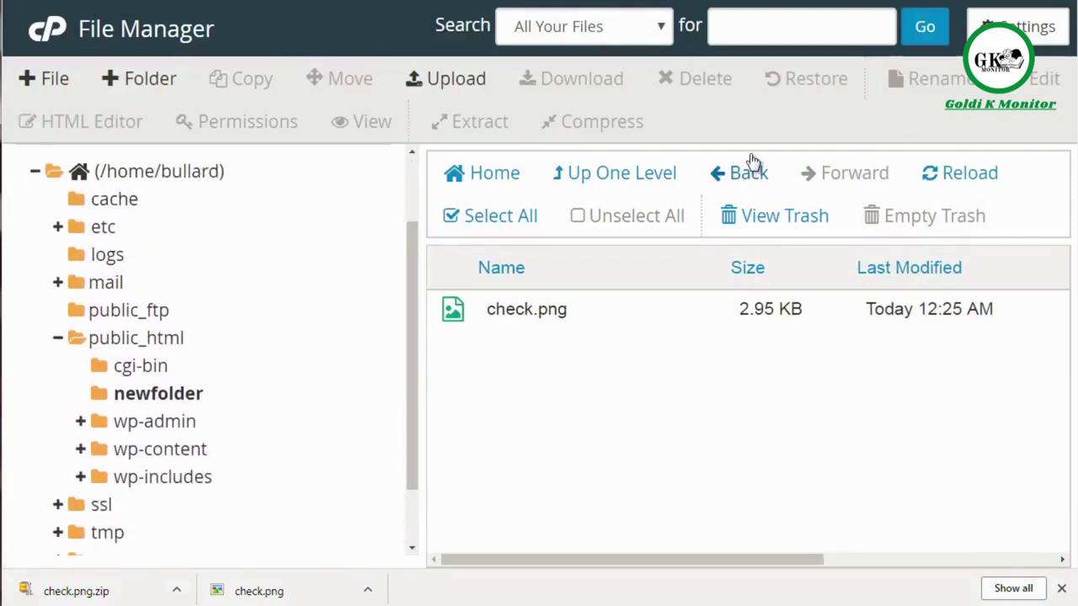
left_click(629, 313)
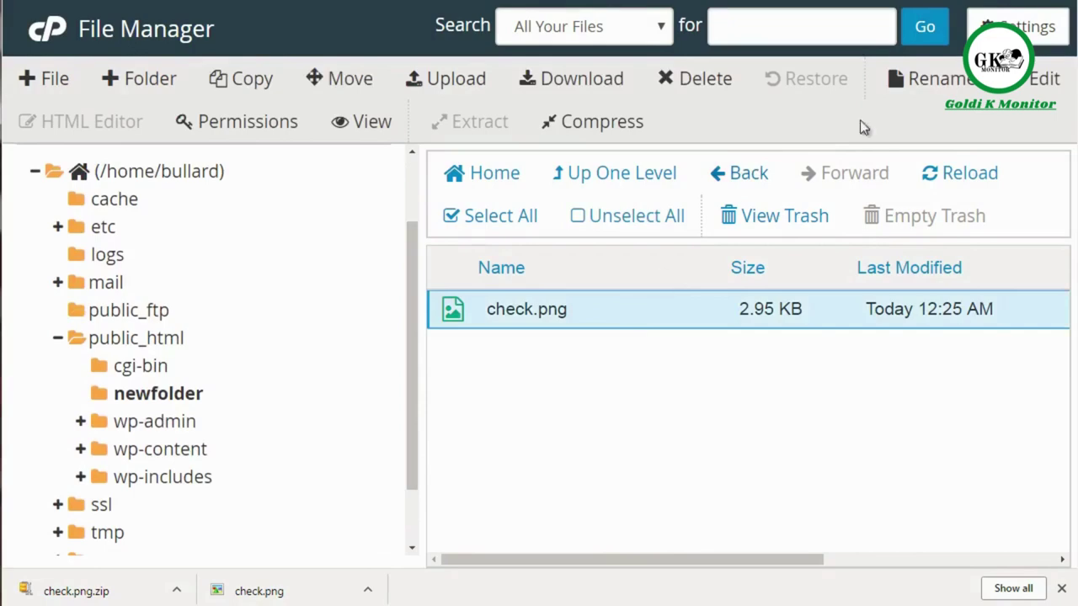
left_click(947, 77)
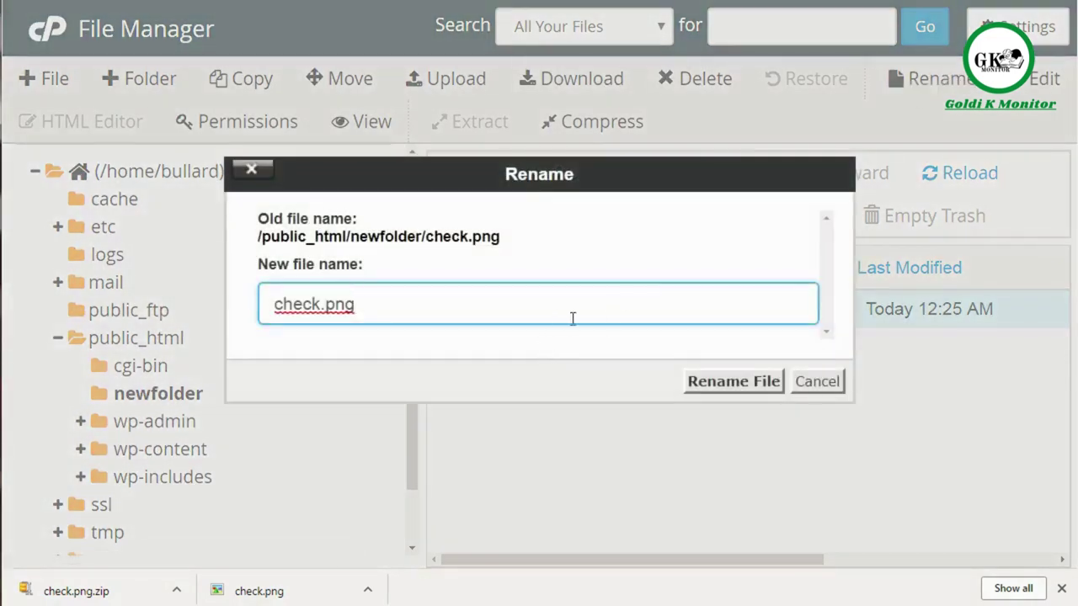
left_click(808, 383)
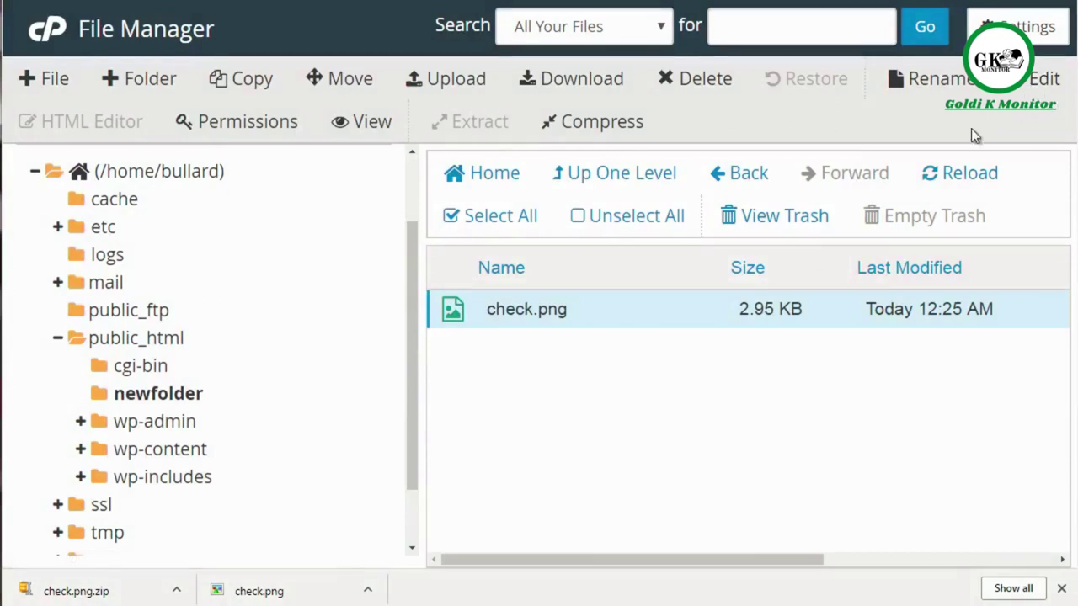
left_click(1035, 79)
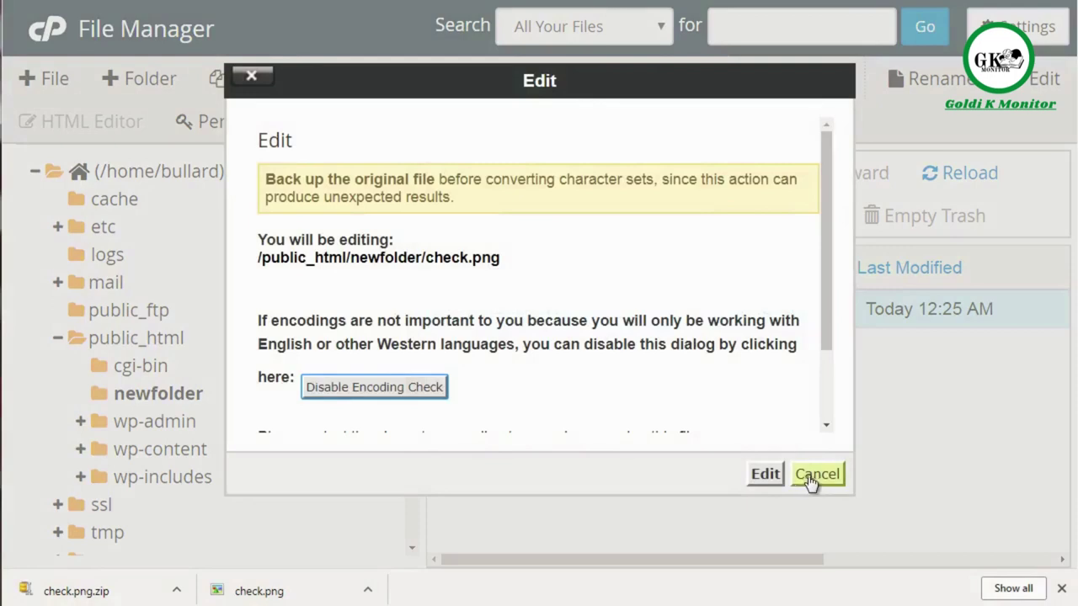
left_click(811, 476)
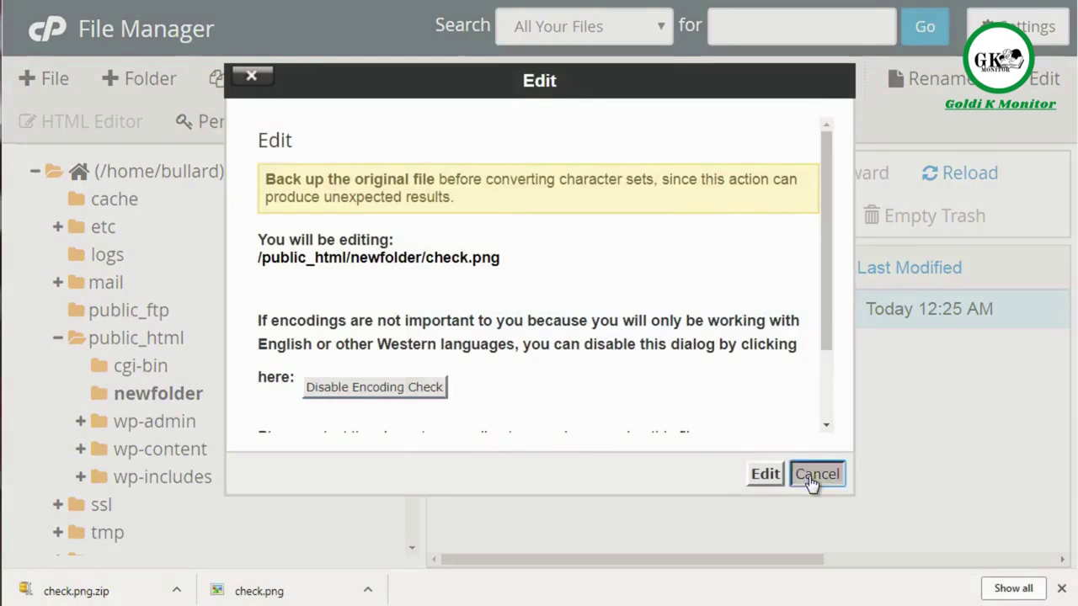
Create a new file named file.txt in public_html/newfolder
left_click(51, 79)
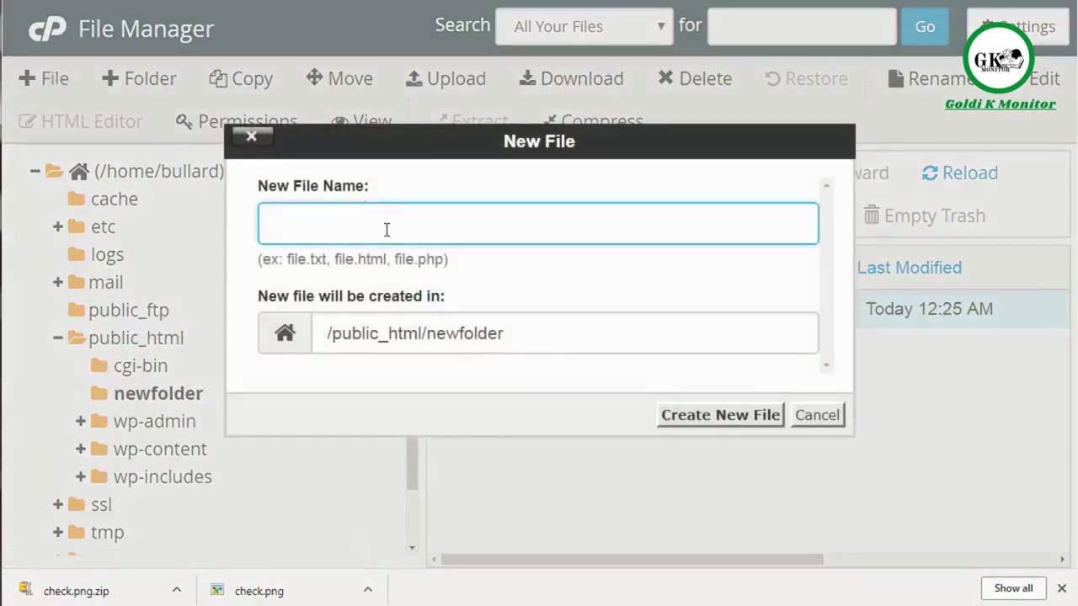
type("file.txt")
left_click(720, 415)
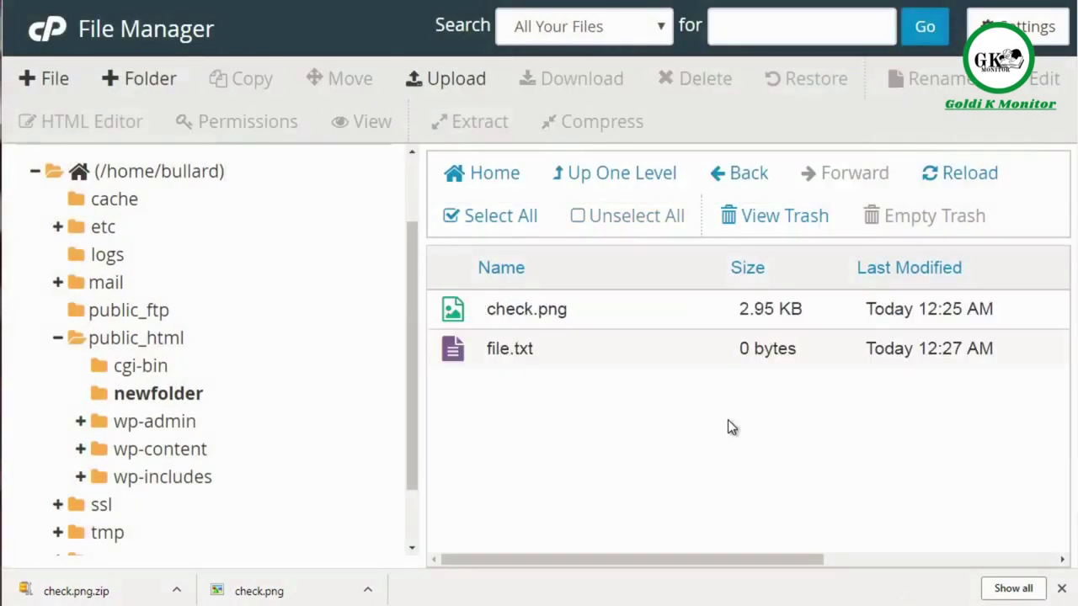
Open file.txt in the text editor to view it, and close the editor without editing
left_click(623, 345)
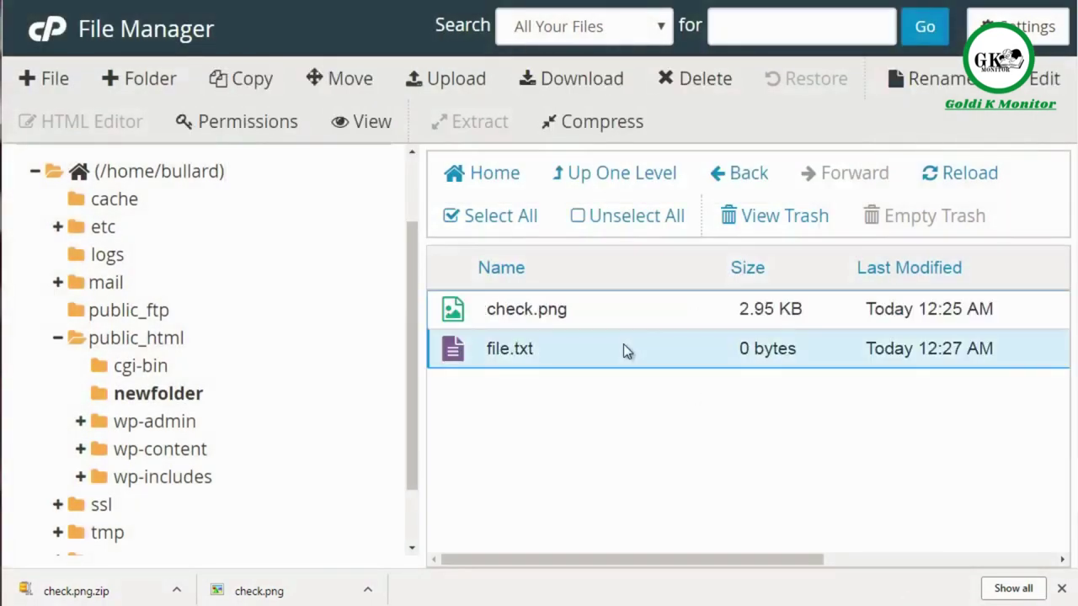
left_click(1048, 84)
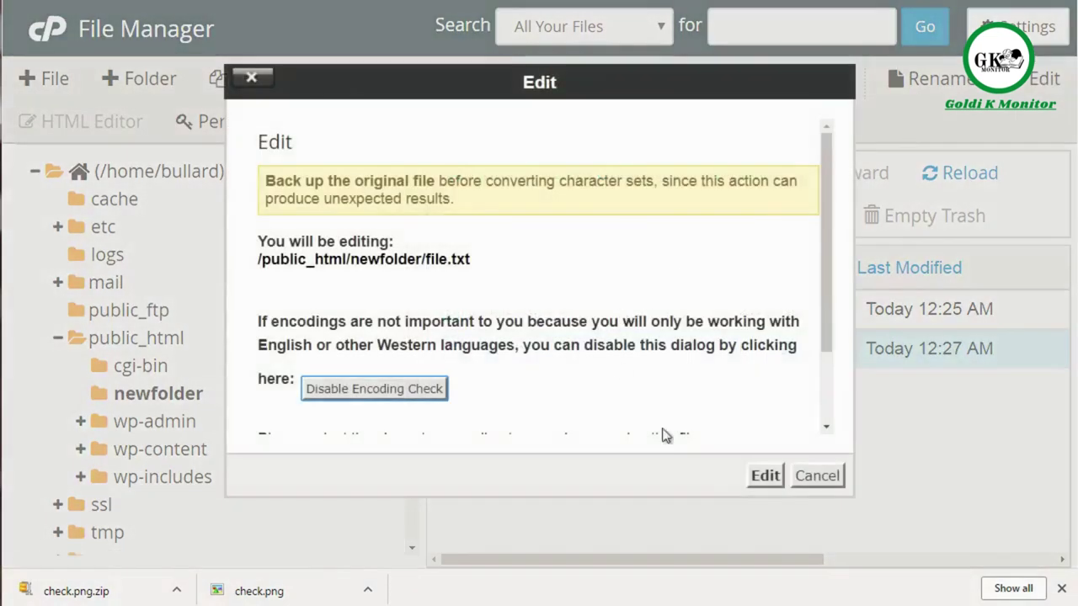
left_click(765, 477)
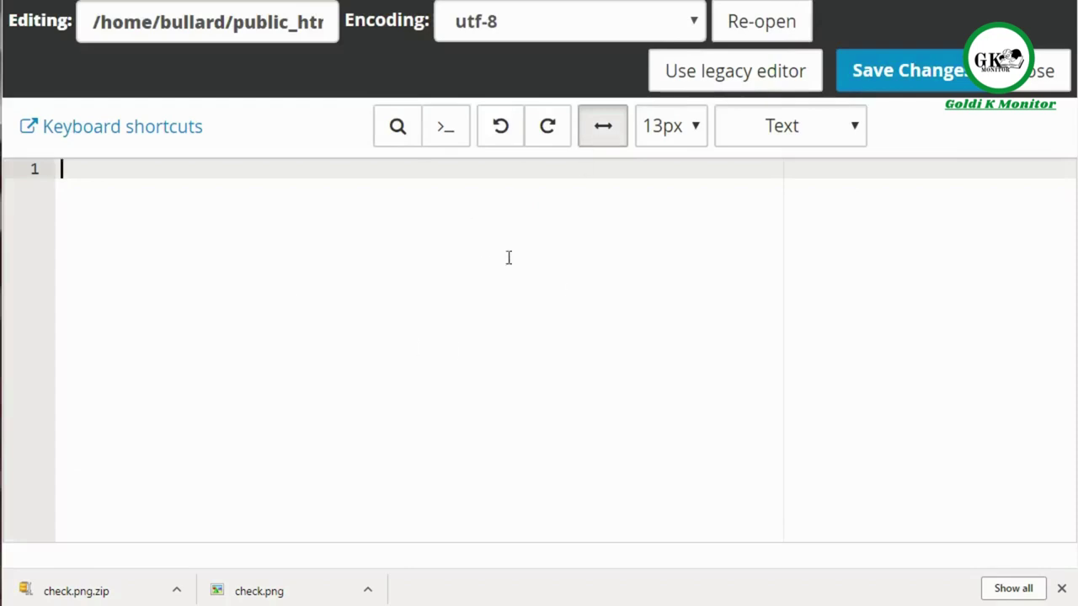
left_click(1044, 70)
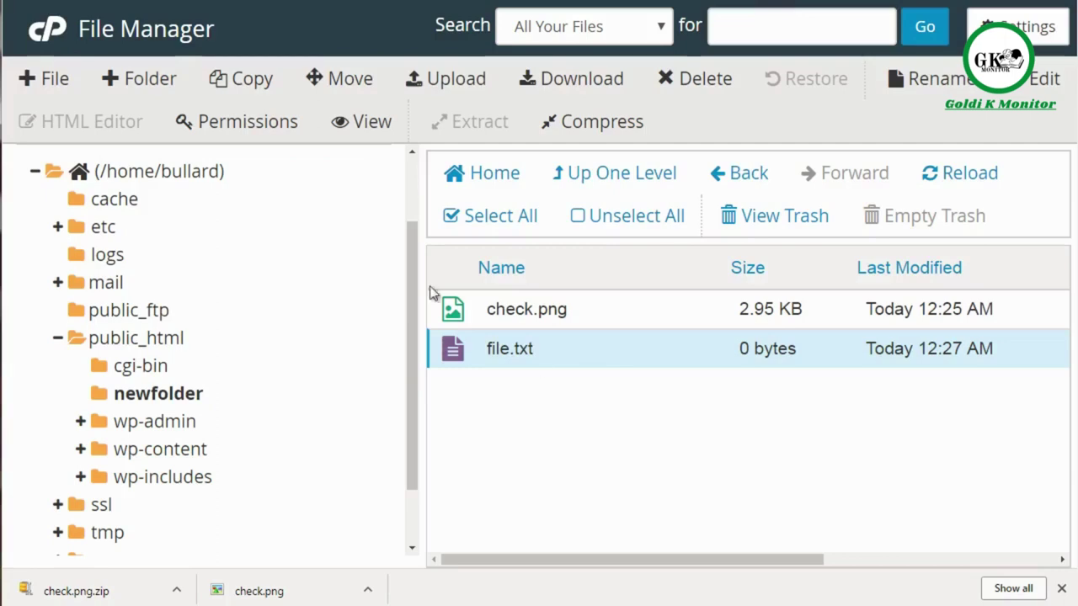
Create a new file named file.html in public_html/newfolder
left_click(59, 81)
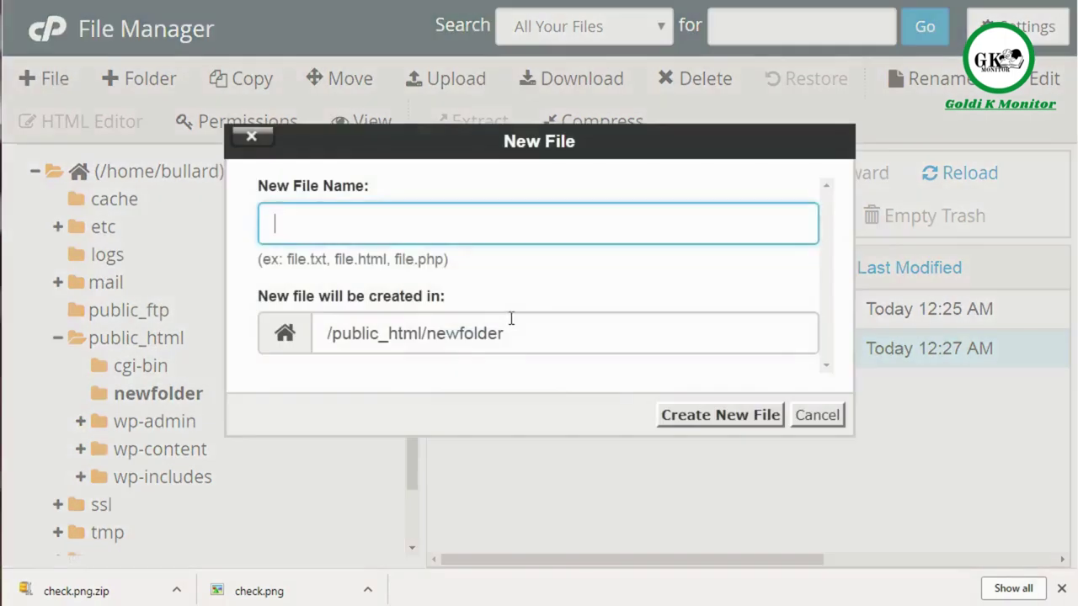
type("file.ht")
key("BackSpace")
type("html")
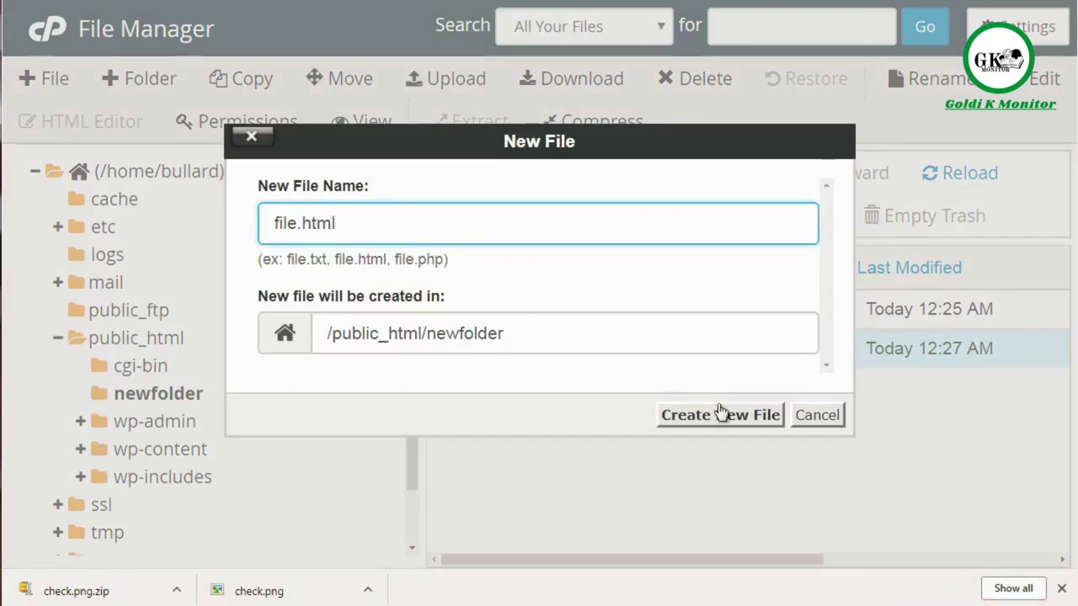
left_click(729, 415)
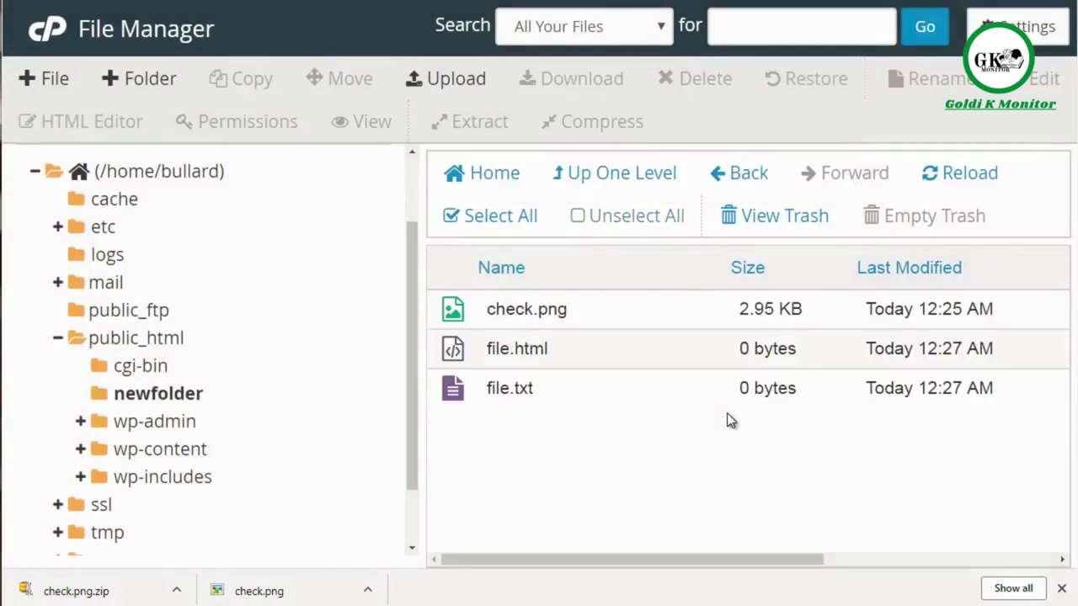
Open file.html in the HTML Editor and look over its formatting tools and empty page
left_click(704, 363)
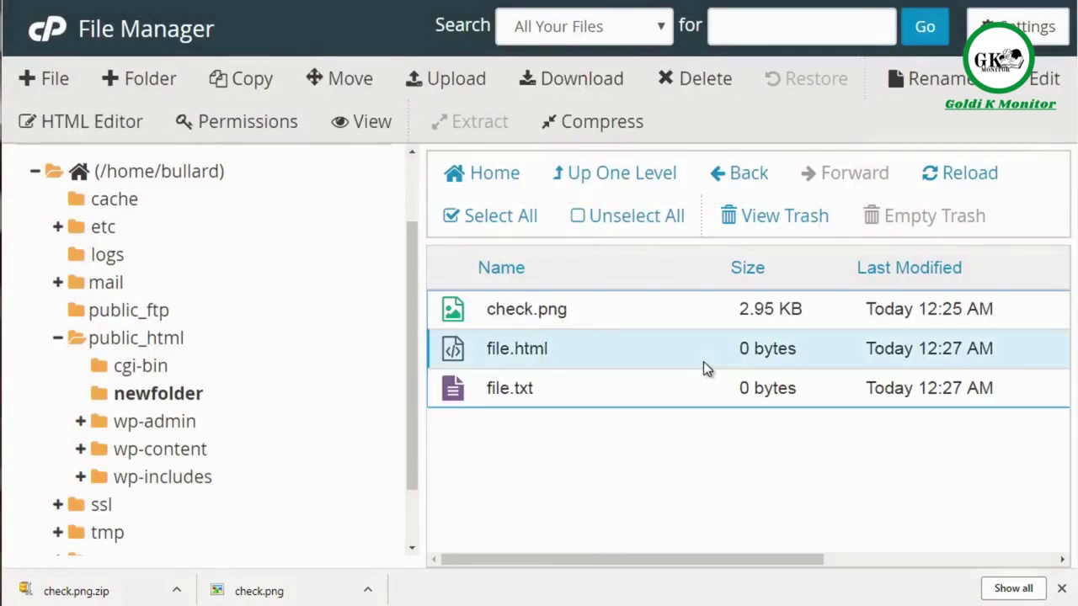
left_click(128, 122)
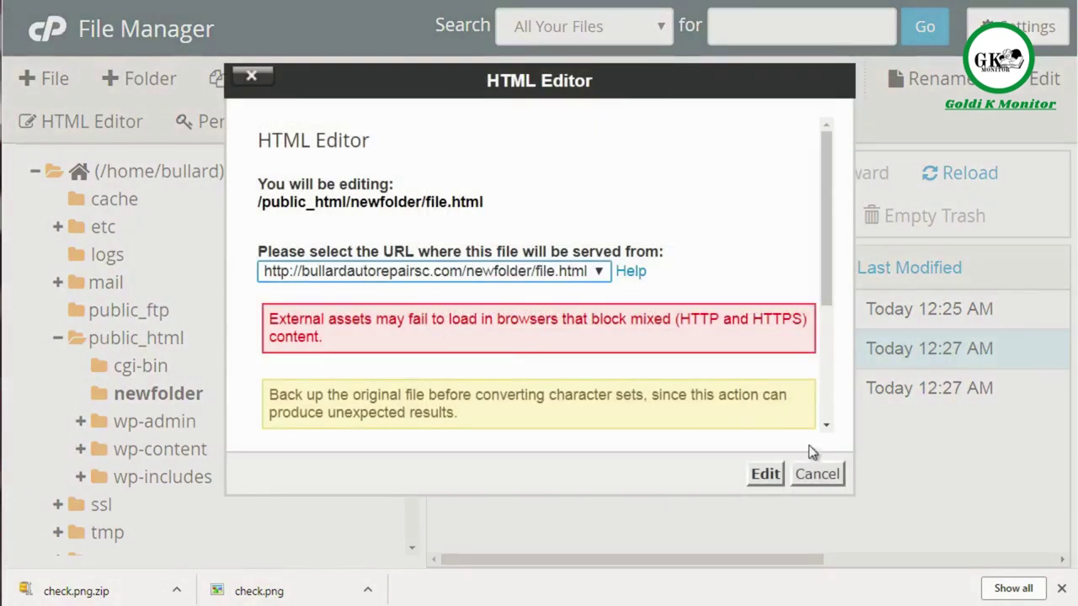
left_click(766, 474)
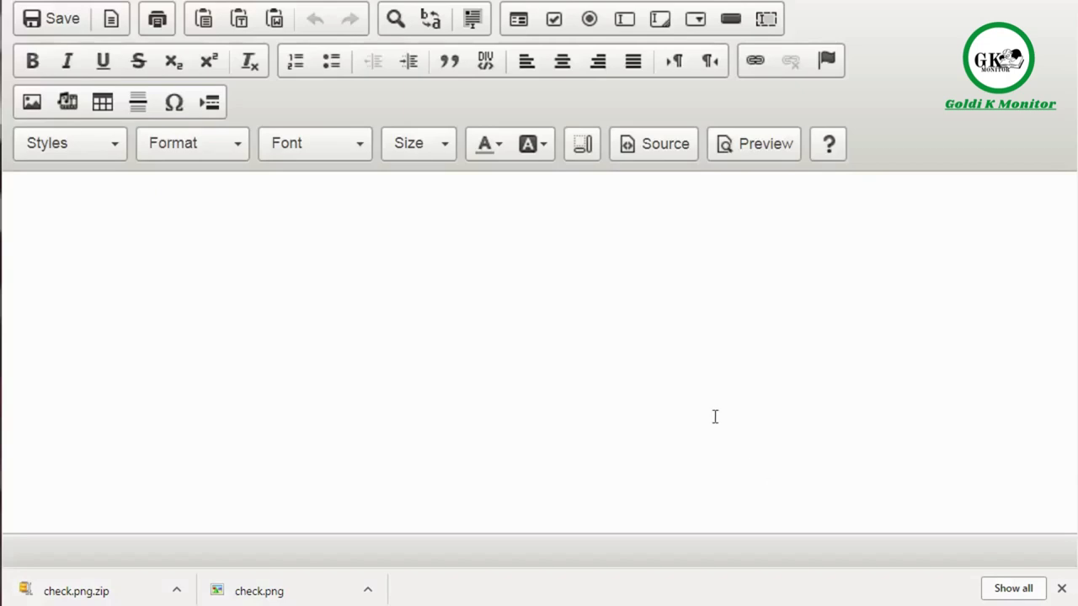
left_click(400, 292)
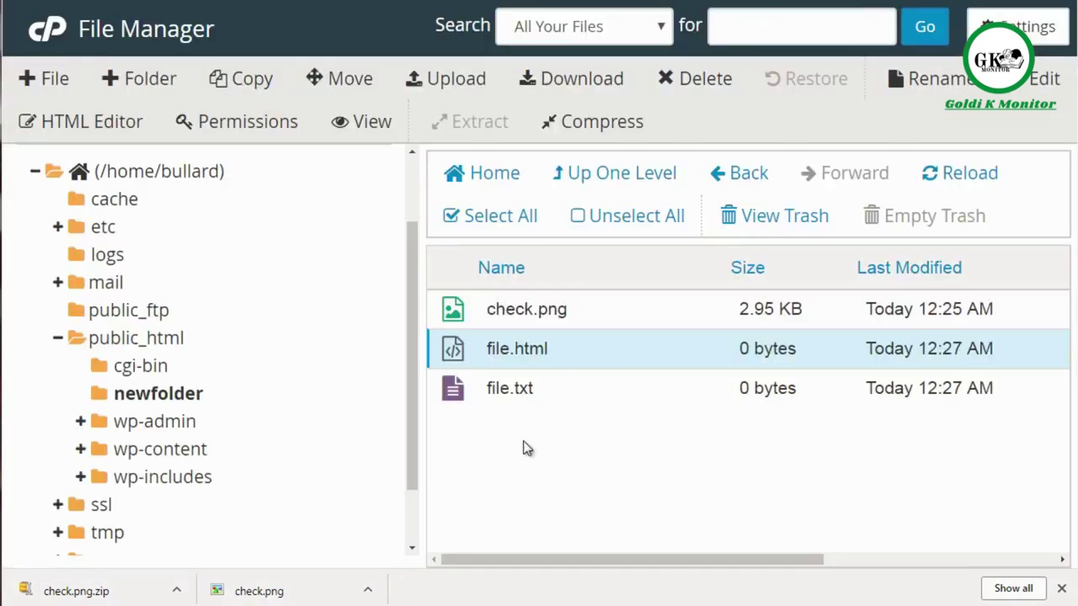
Review the user, group and world permissions of file.html and leave them without making changes
left_click(287, 126)
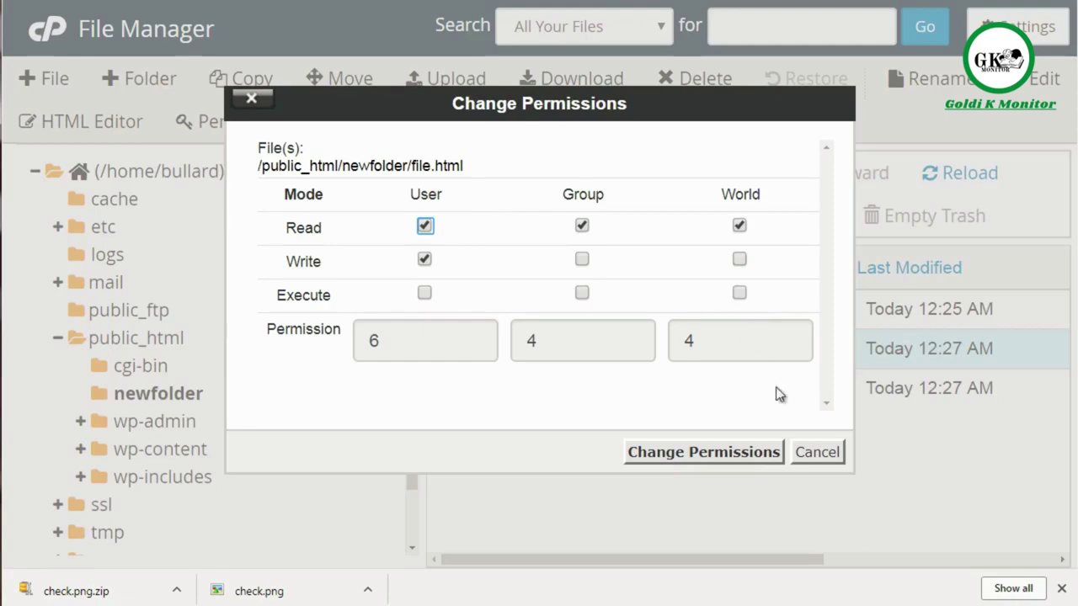
left_click(813, 461)
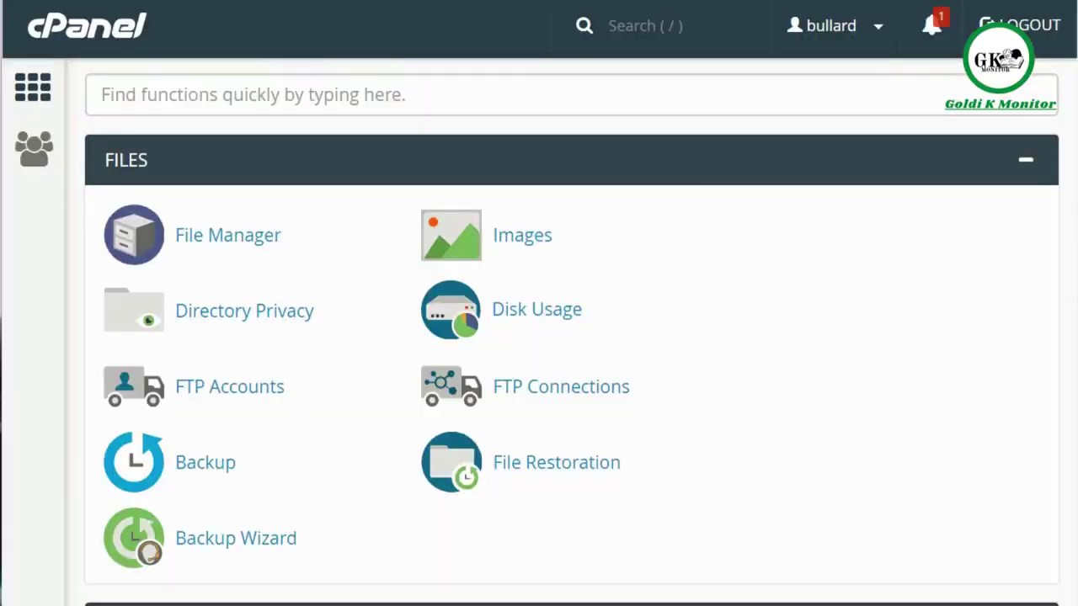
Look over the tools in the Email section, view the Email Filters page with its filters by user, and return to the tool overview
scroll(538, 336, "down", 13)
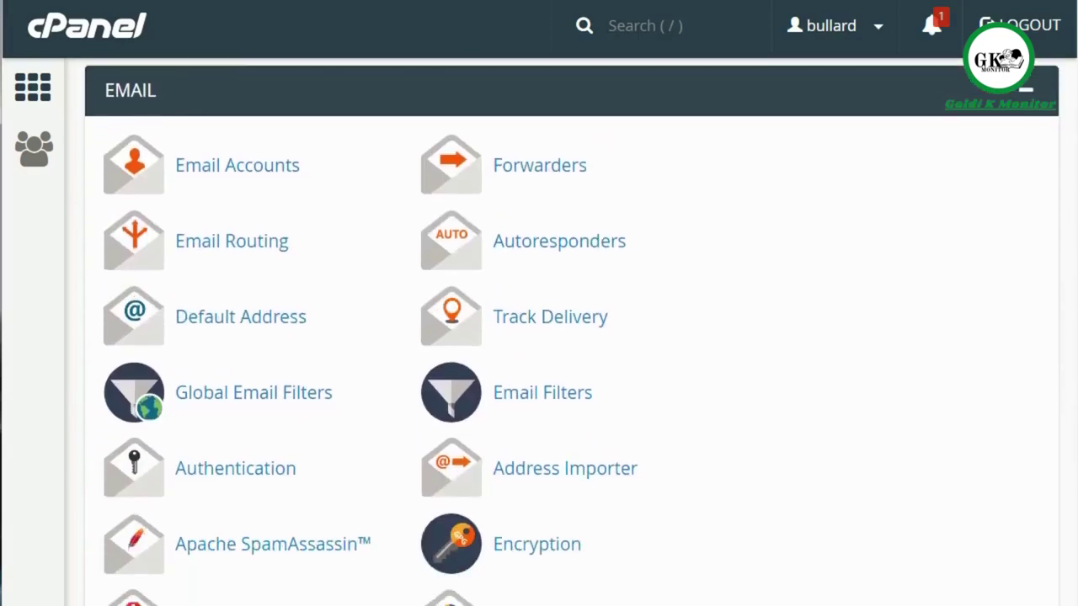
scroll(993, 199, "down", 2)
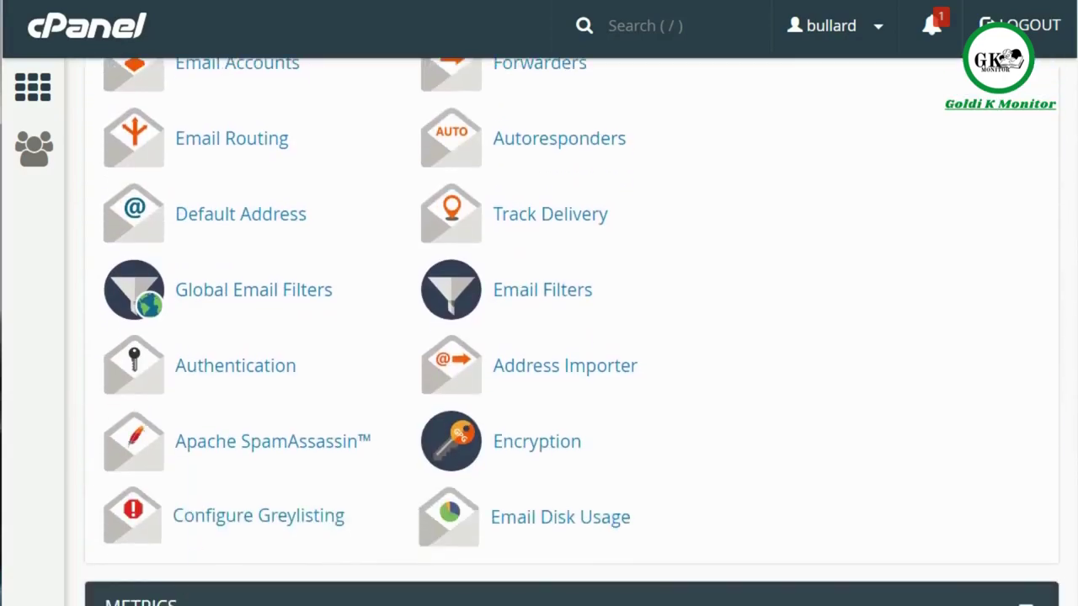
scroll(994, 199, "up", 1)
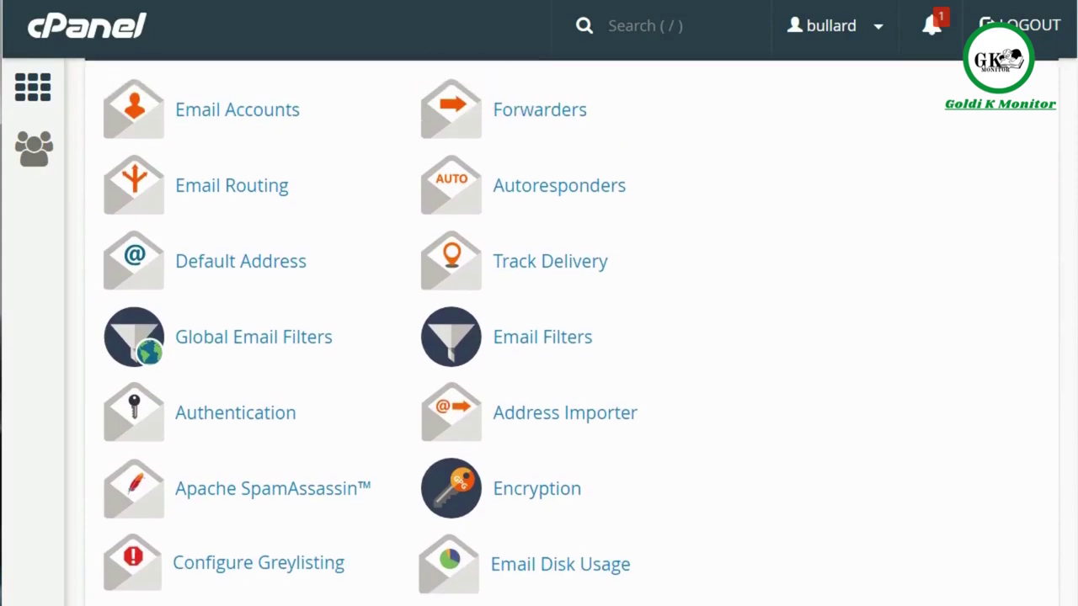
right_click(296, 500)
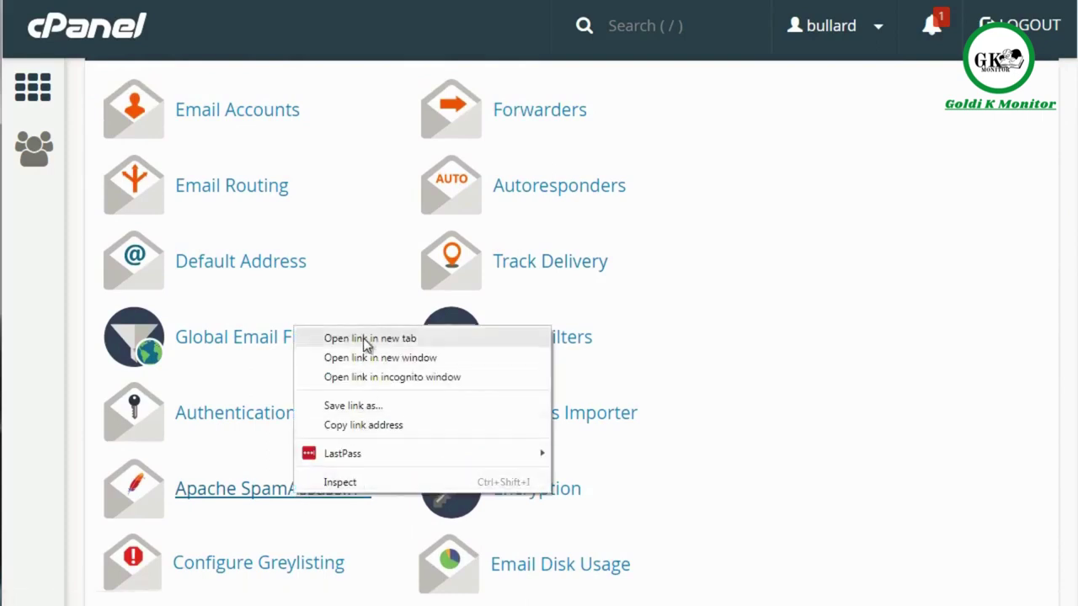
left_click(649, 349)
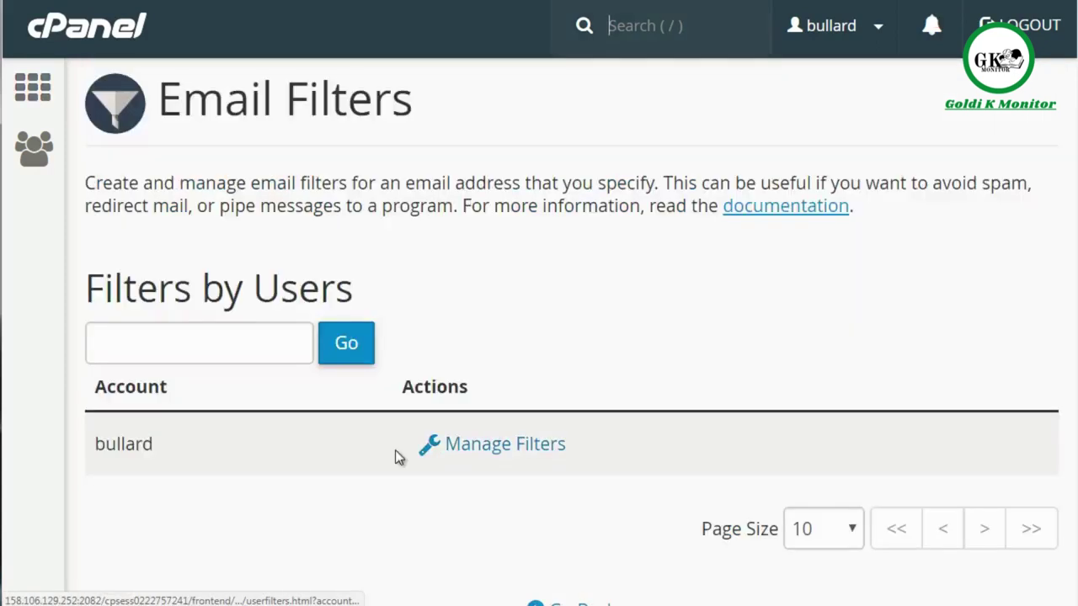
key("alt+Left")
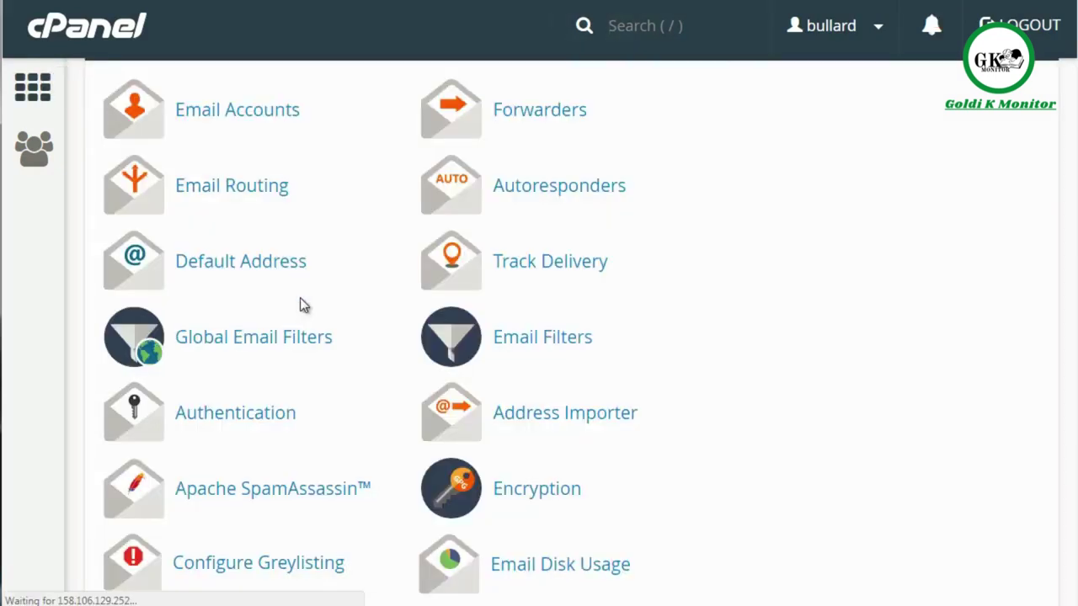